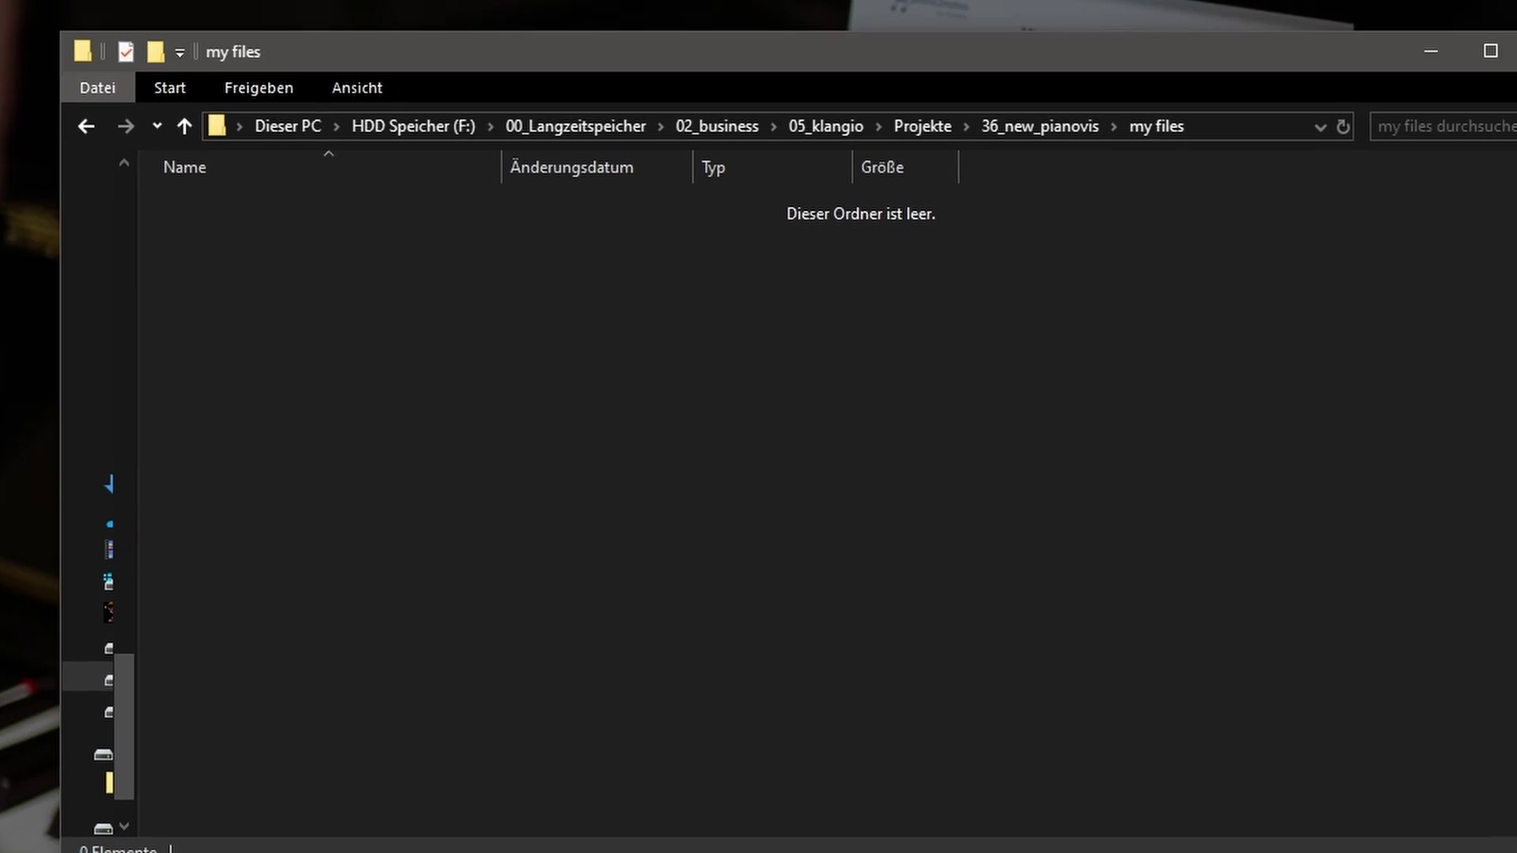
Step: Copy my recording.wav into the my files folder and upload it to piano2notes for transcription
{"action": "left_click_drag", "start_coordinate": [1516, 573], "coordinate": [1101, 565]}
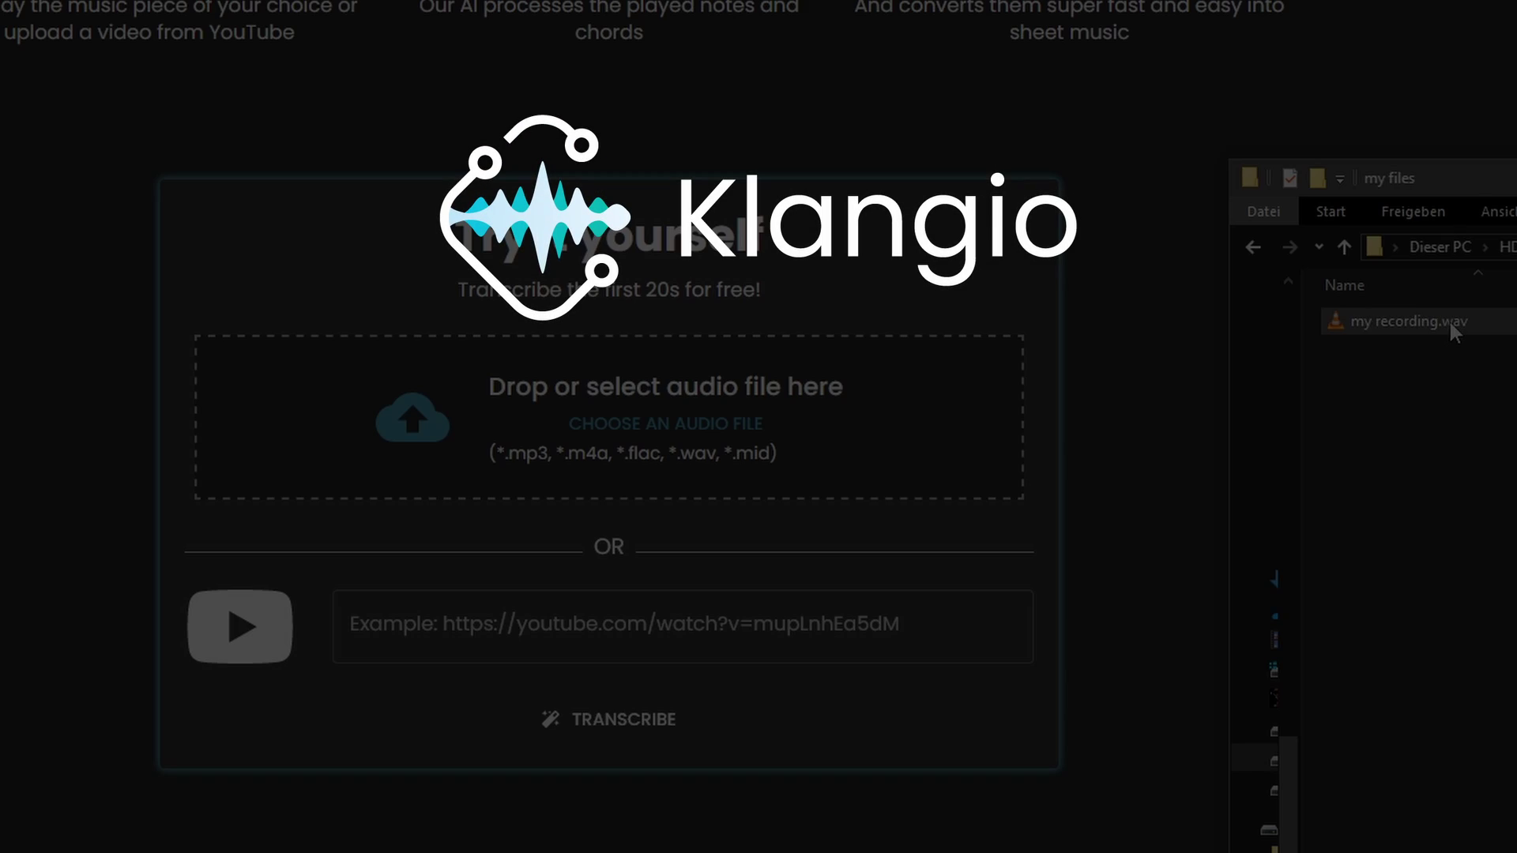
{"action": "left_click_drag", "start_coordinate": [1390, 322], "coordinate": [770, 458]}
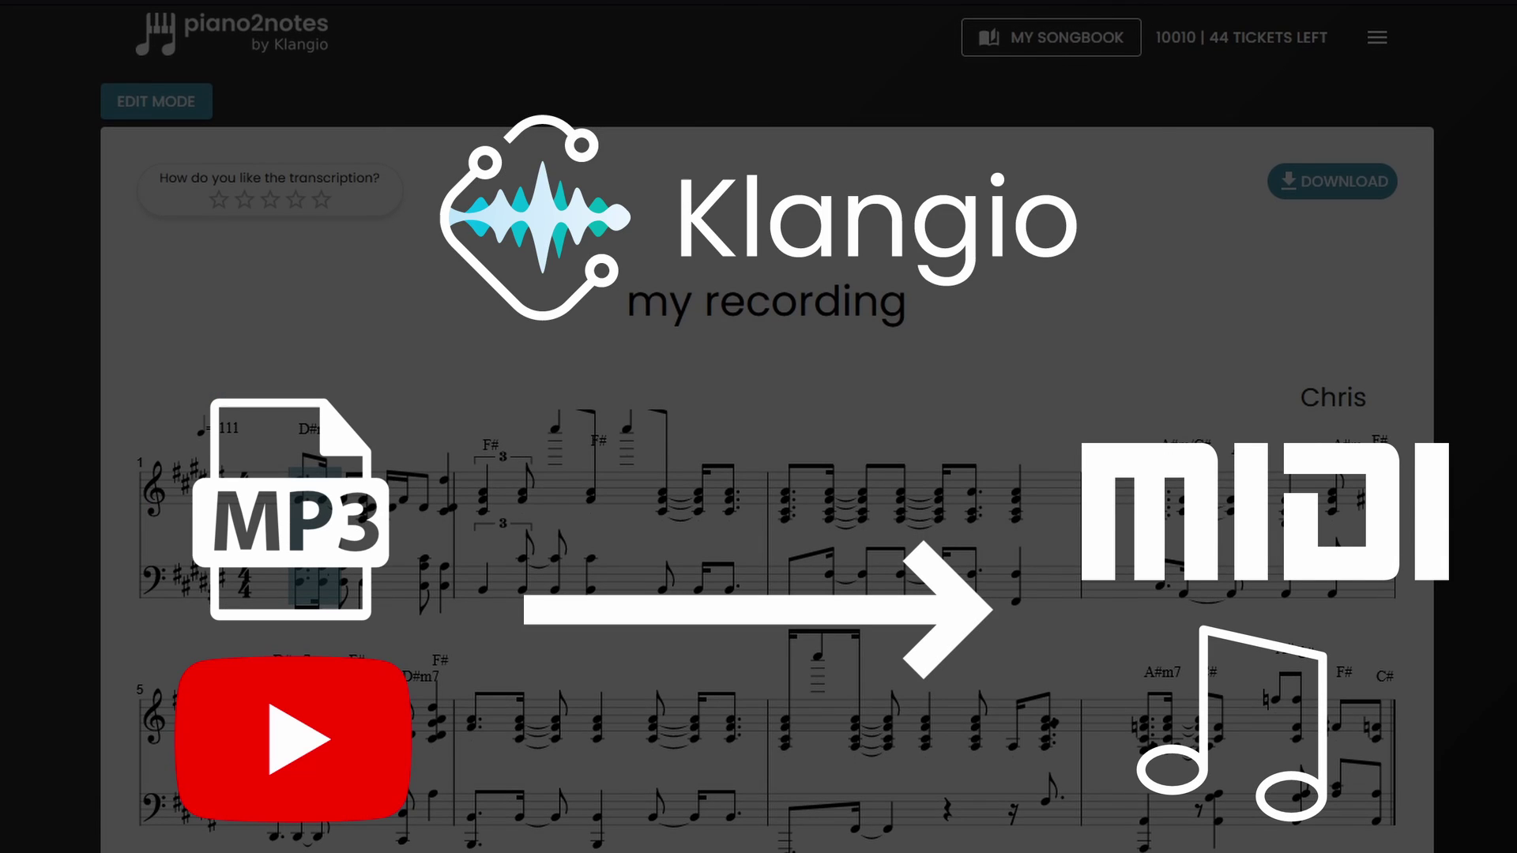
Step: Export the transcription as MIDI and save my recording.mid into the my files folder
{"action": "left_click", "coordinate": [1331, 181]}
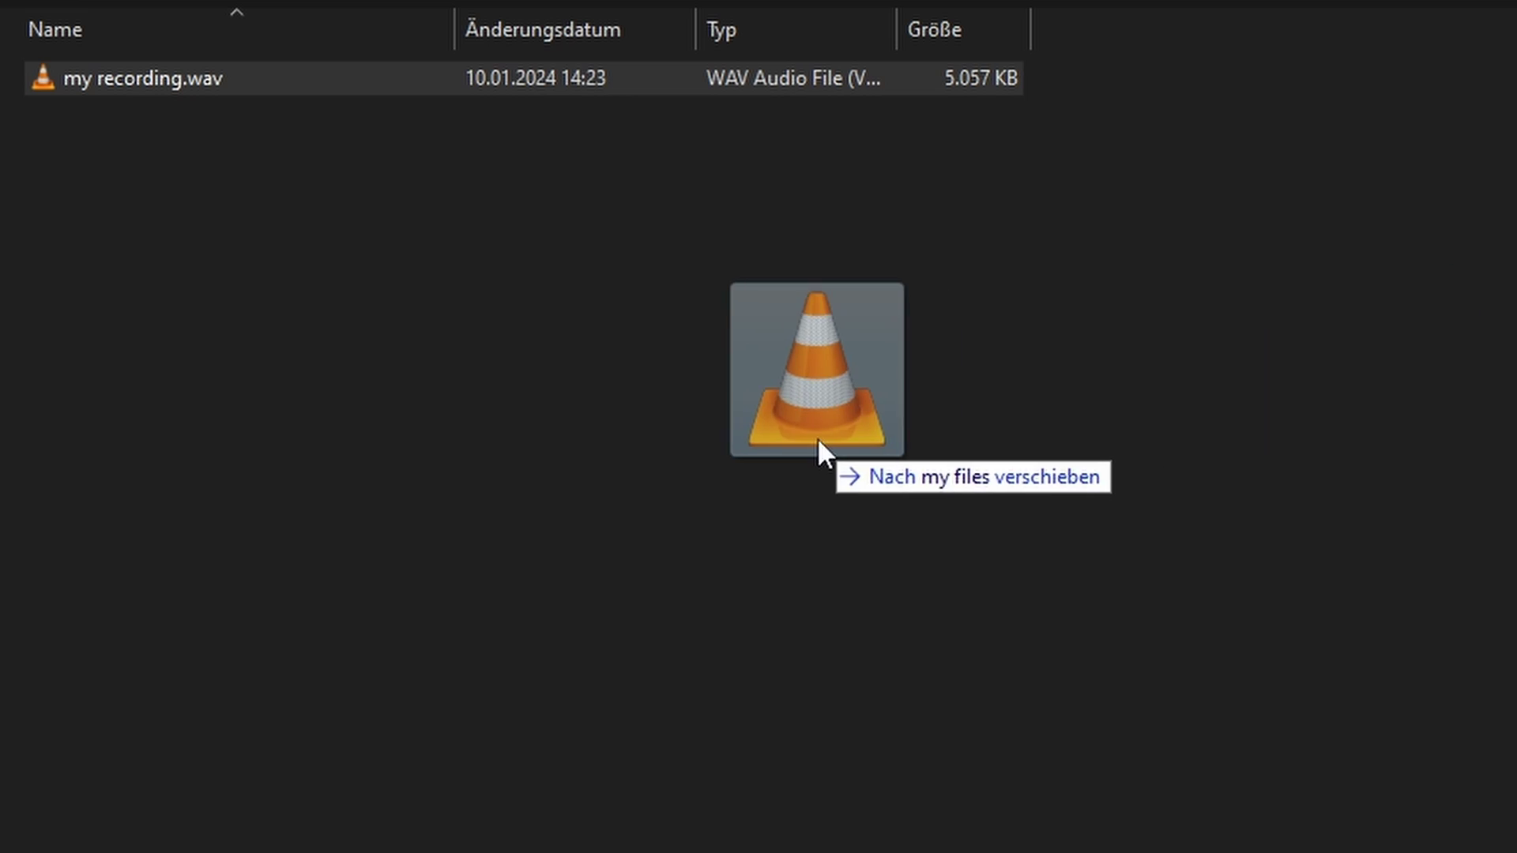
{"action": "left_click_drag", "start_coordinate": [817, 439], "coordinate": [1159, 519]}
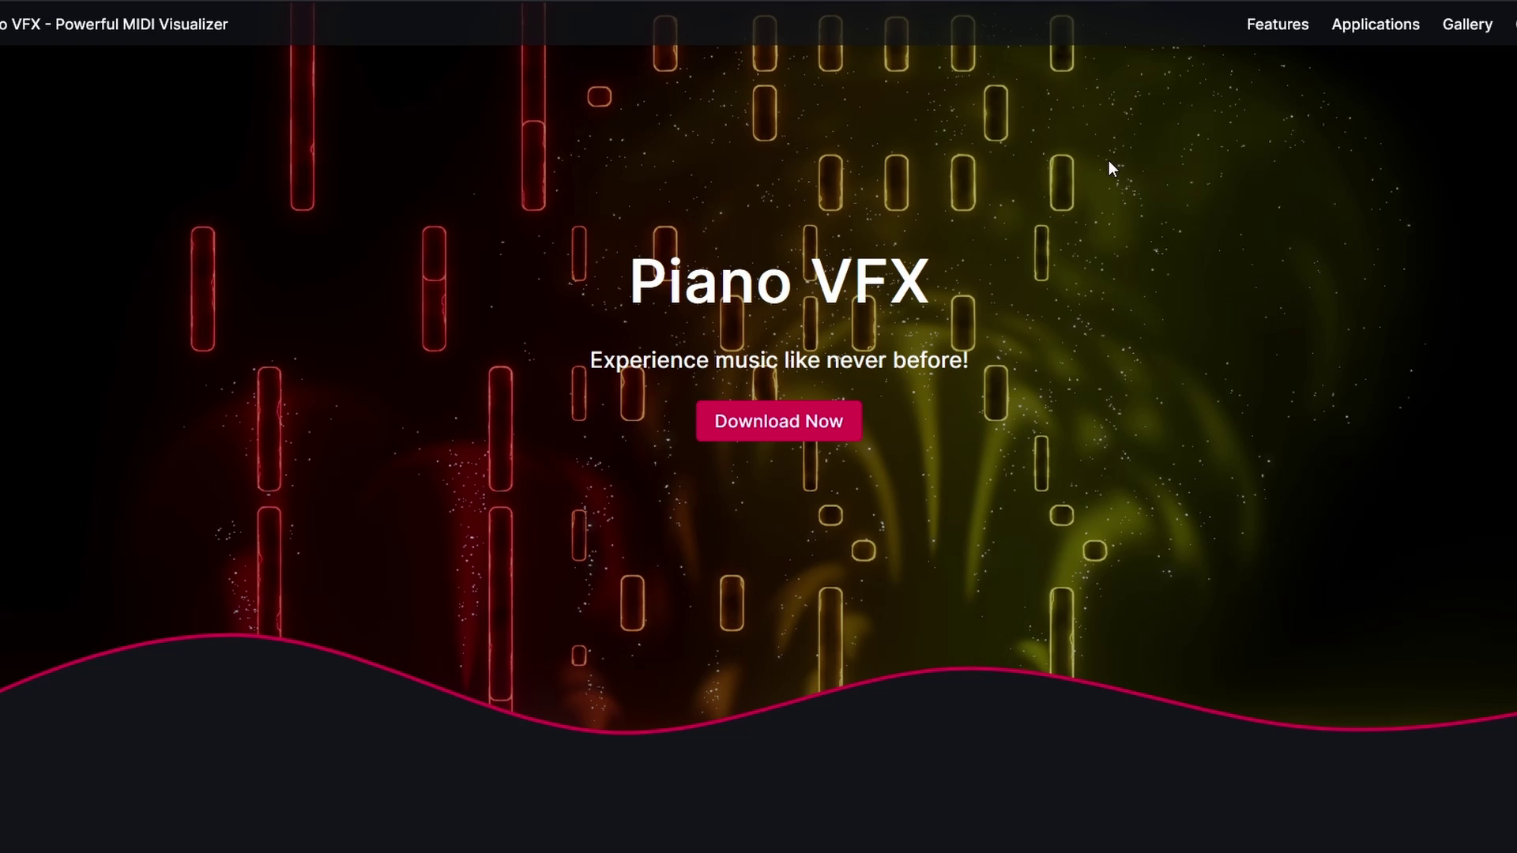
Step: Follow Download for FREE under Applications to the Piano VFX Basic piano_vfx.zip download
{"action": "scroll", "coordinate": [1125, 434], "scroll_direction": "down", "scroll_amount": 20}
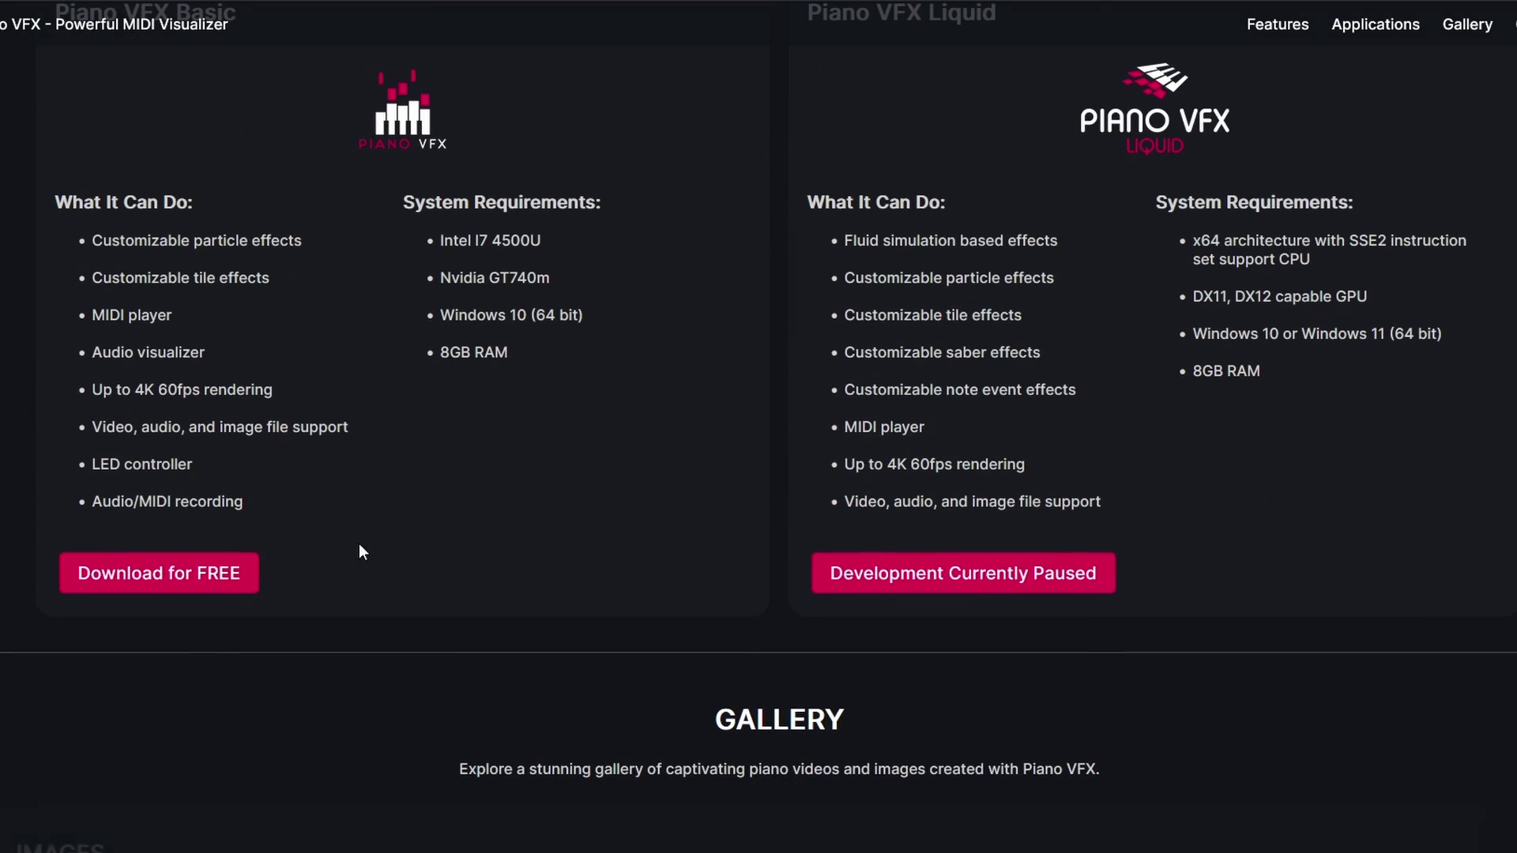
{"action": "left_click", "coordinate": [128, 594]}
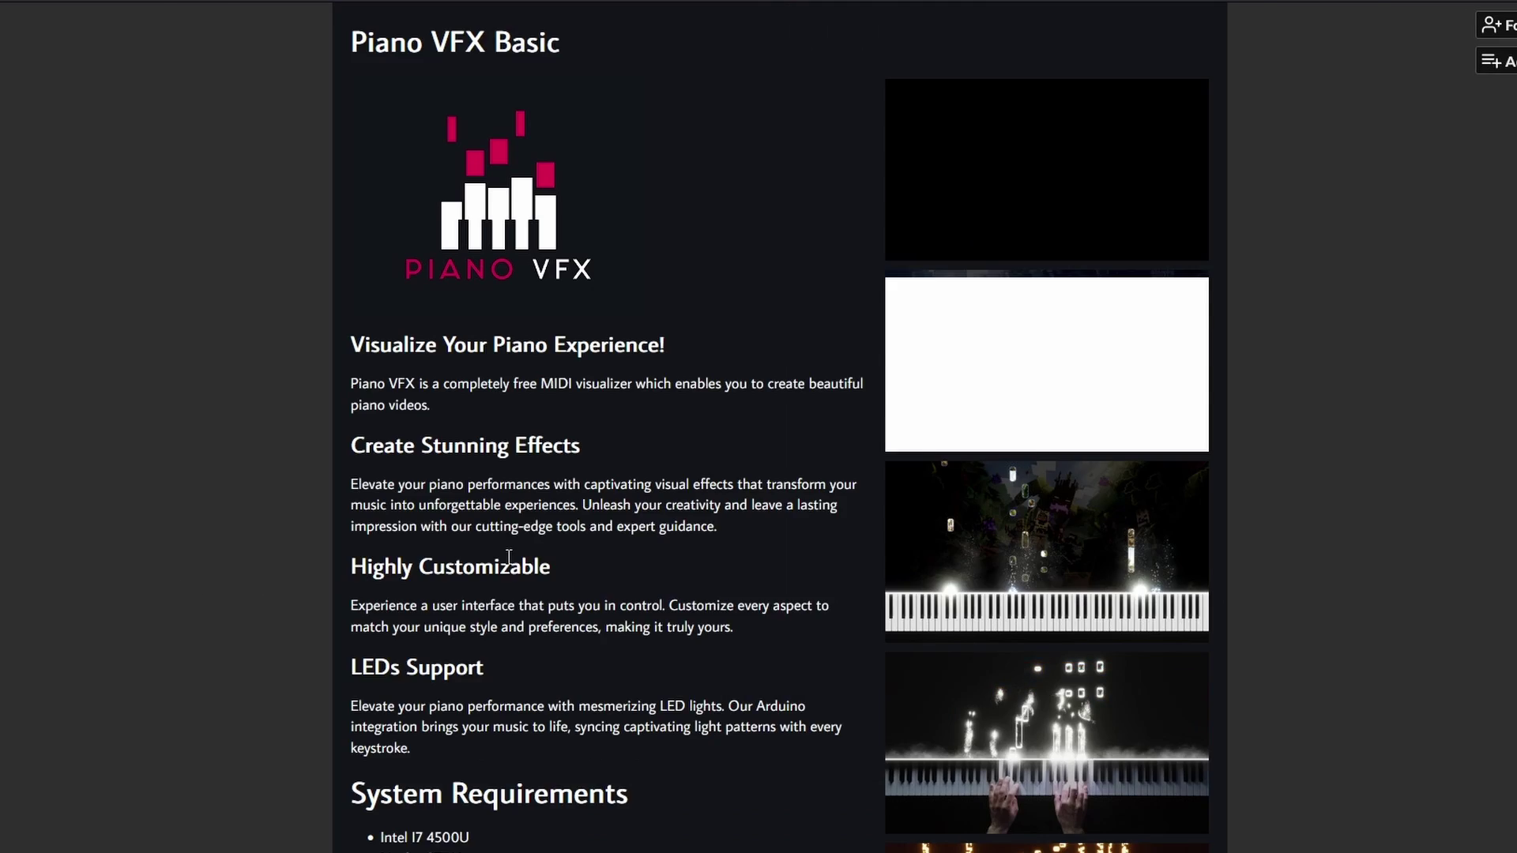
{"action": "scroll", "coordinate": [491, 583], "scroll_direction": "down", "scroll_amount": 5}
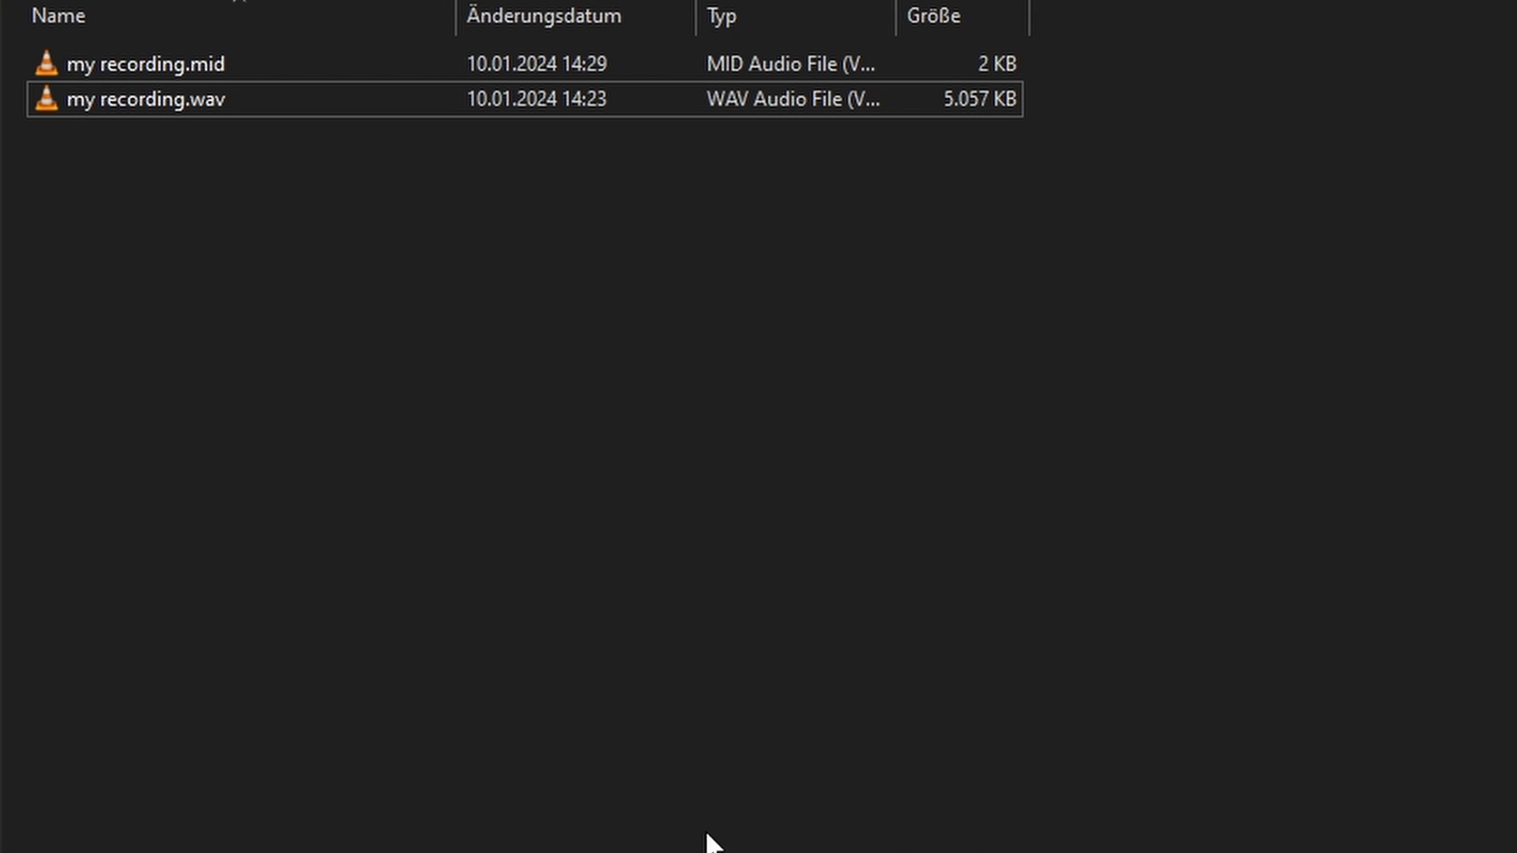
Step: Move piano_vfx.zip into my files, extract it to a piano_vfx folder, and launch Piano VFX.exe
{"action": "left_click_drag", "start_coordinate": [704, 842], "coordinate": [409, 531]}
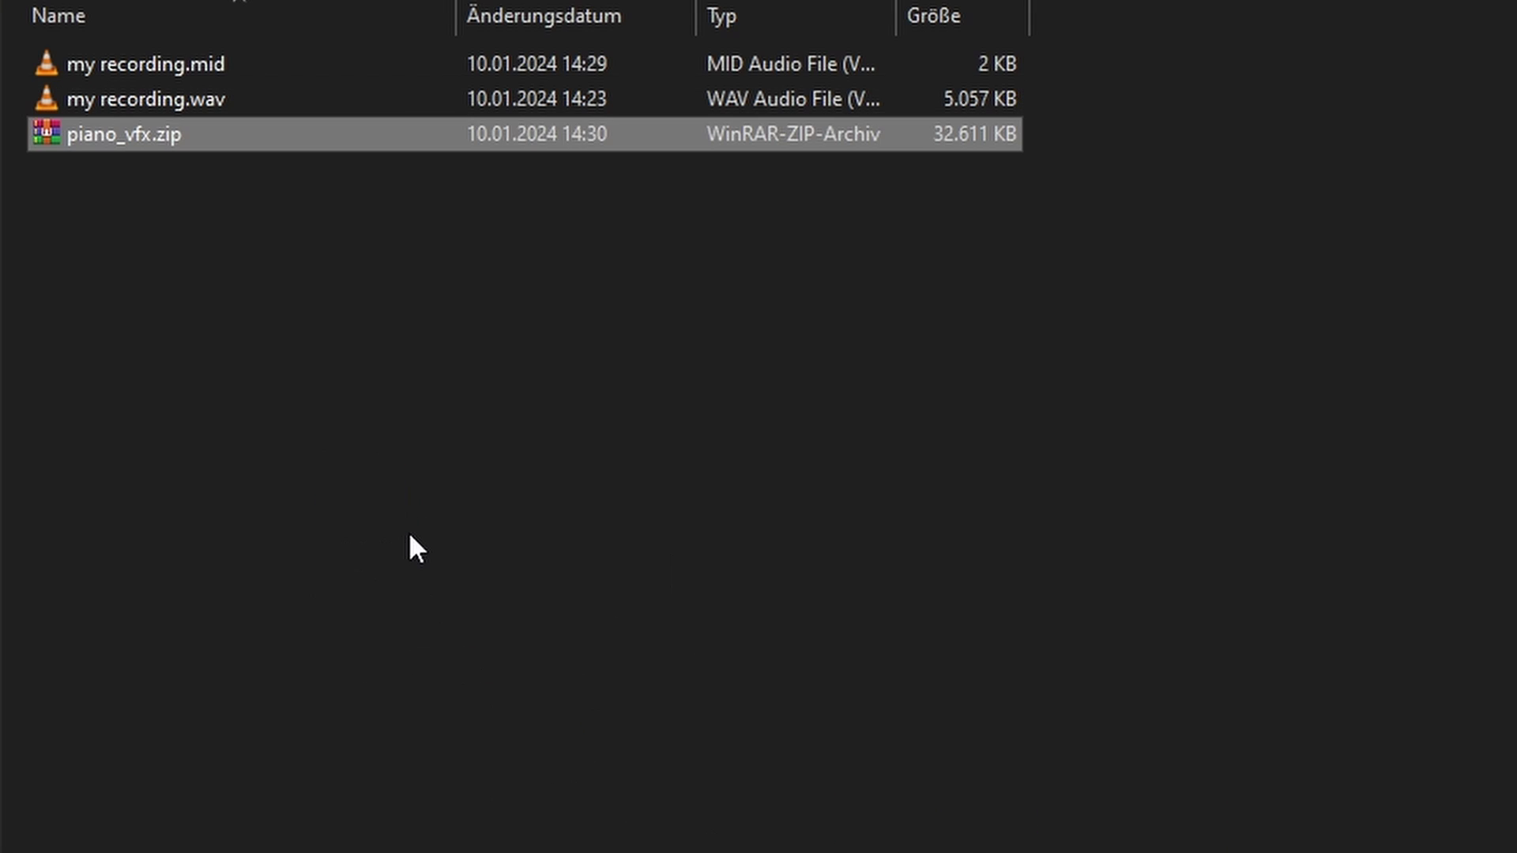
{"action": "right_click", "coordinate": [153, 127]}
{"action": "left_click", "coordinate": [2, 324]}
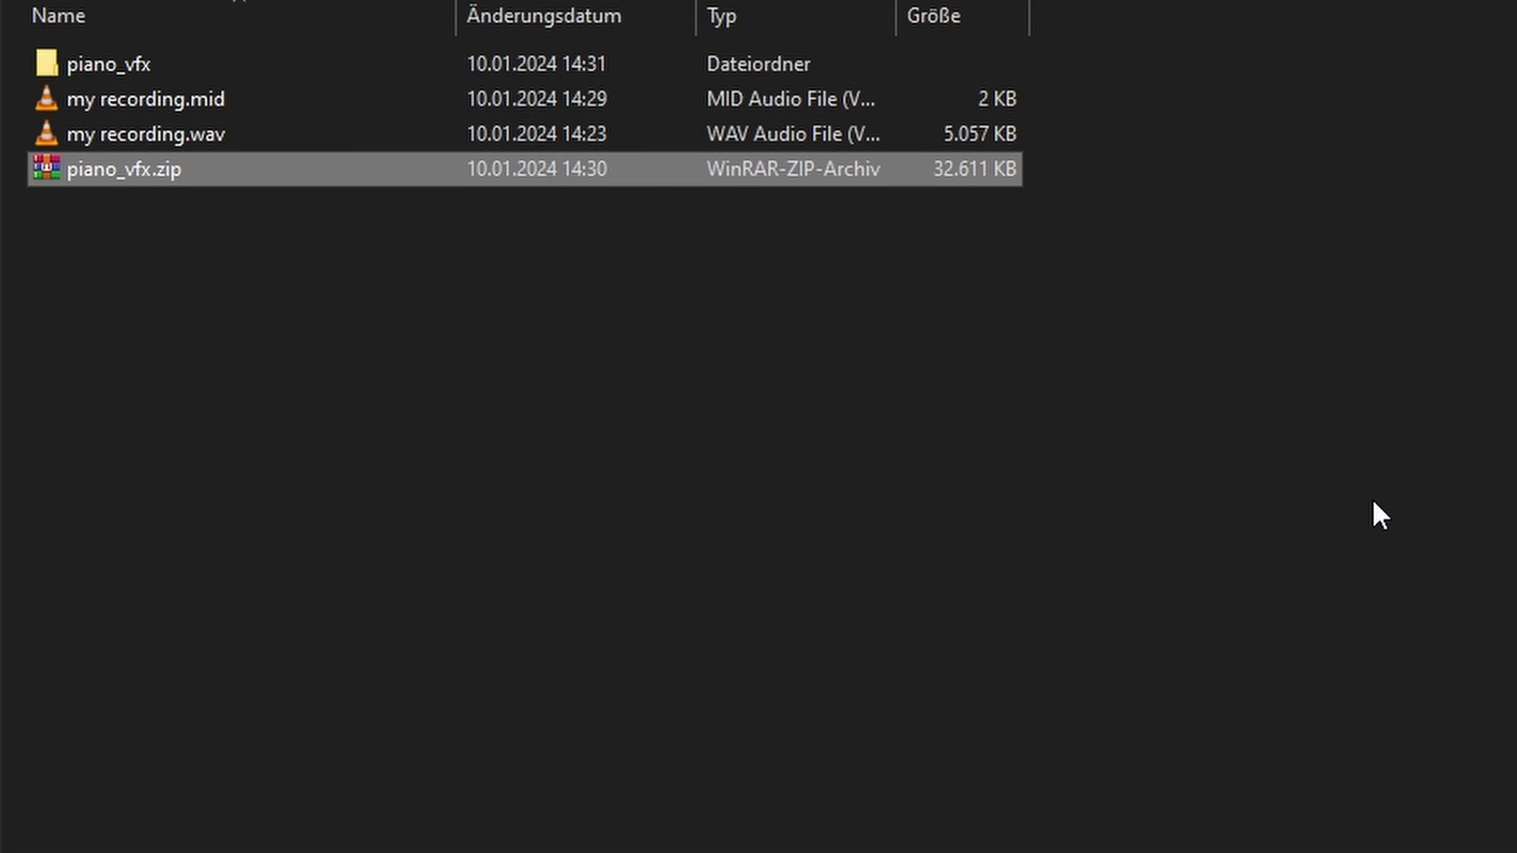
{"action": "double_click", "coordinate": [454, 60]}
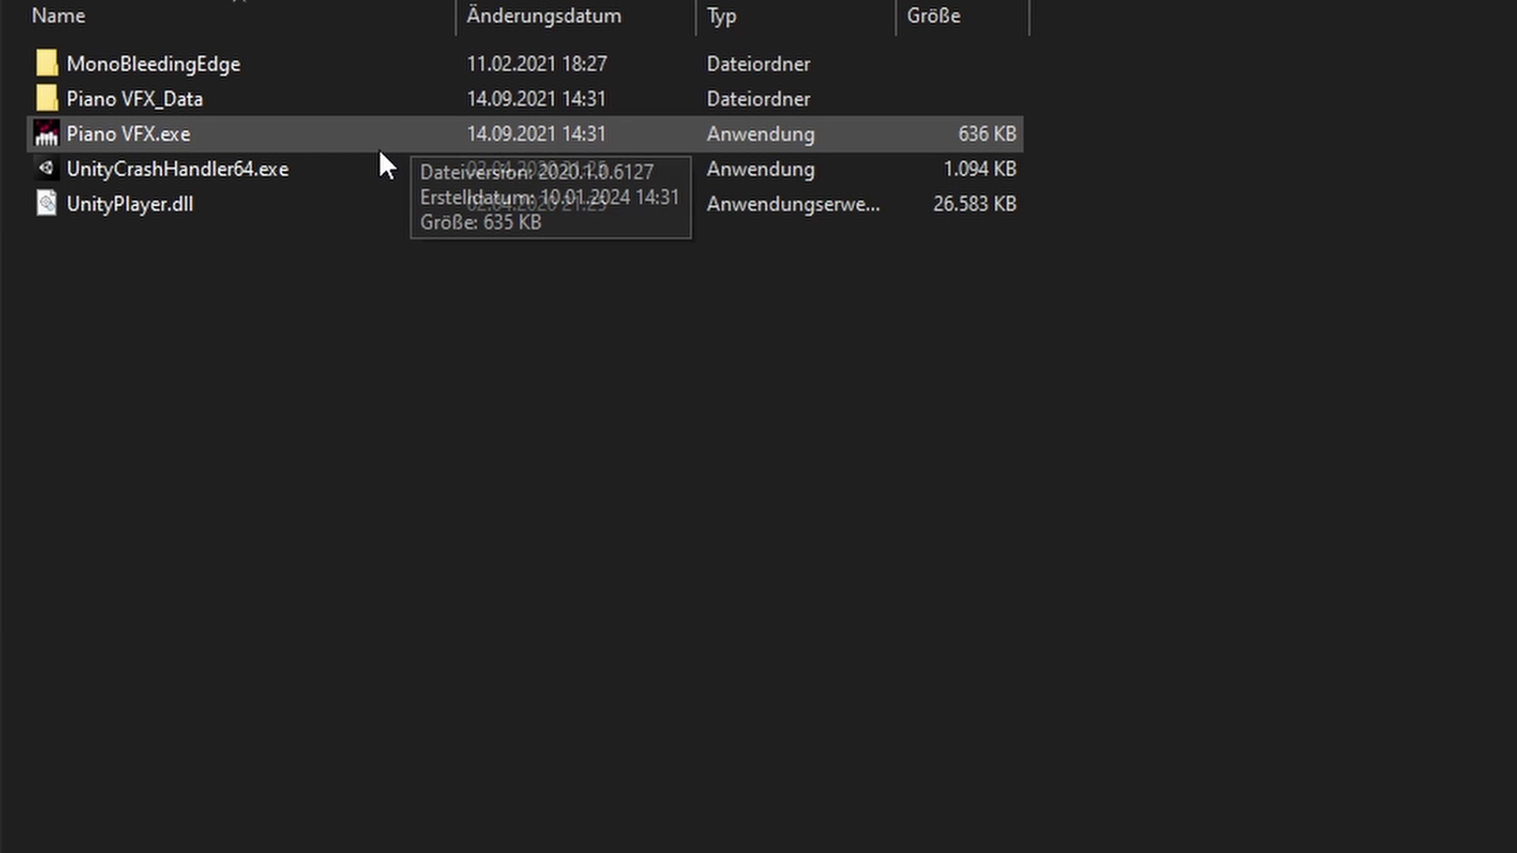
{"action": "double_click", "coordinate": [377, 149]}
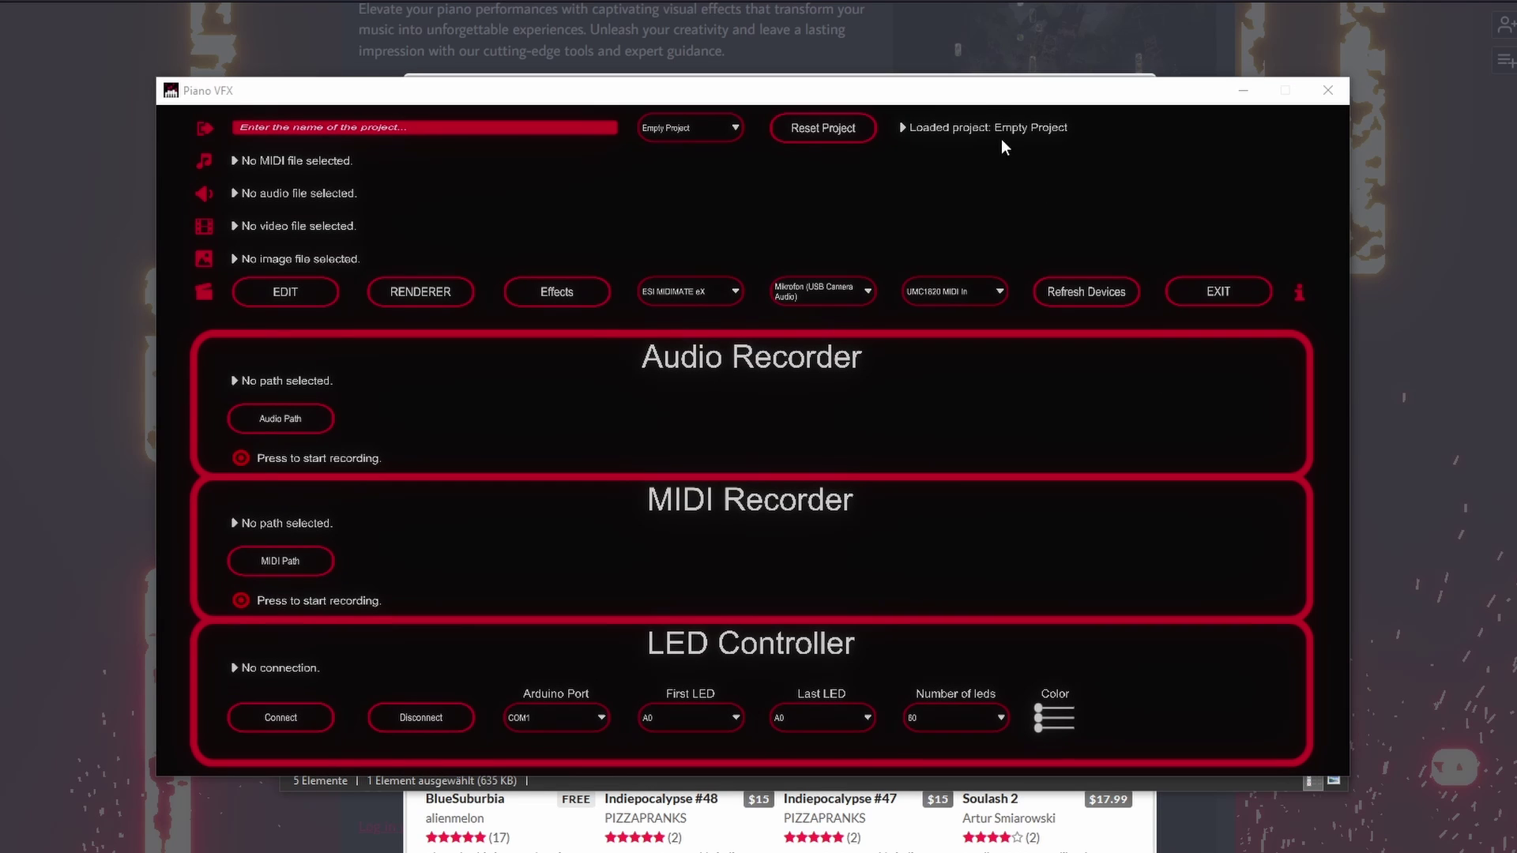
Step: Focus the Piano VFX window and confirm it shows an Empty Project with no MIDI file
{"action": "left_click", "coordinate": [978, 96]}
{"action": "left_click", "coordinate": [963, 112]}
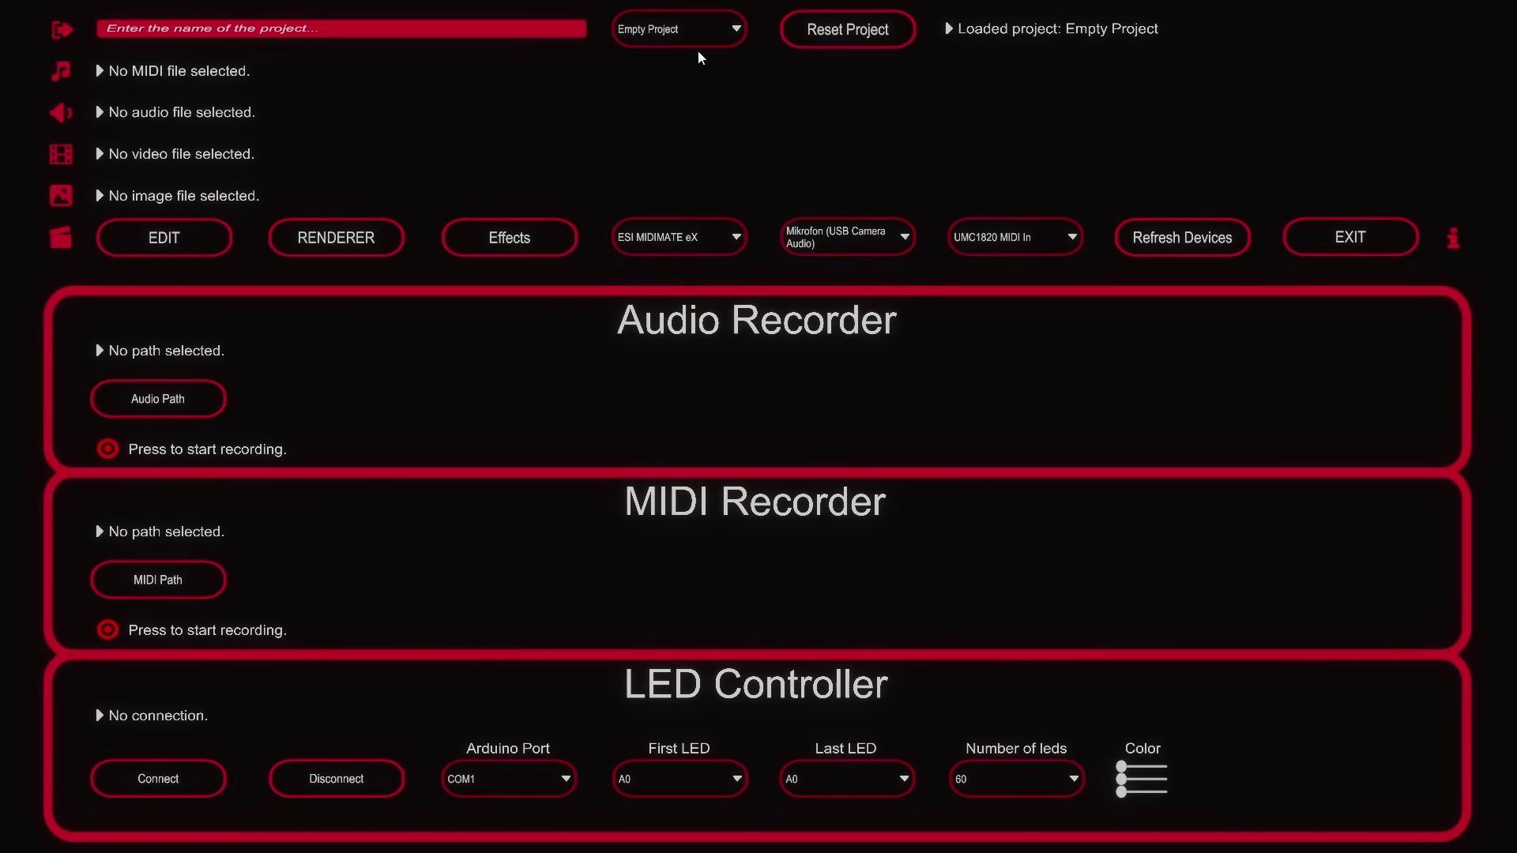
Step: Save the project under the name 'my project' and confirm it appears in the project list
{"action": "left_click", "coordinate": [719, 125]}
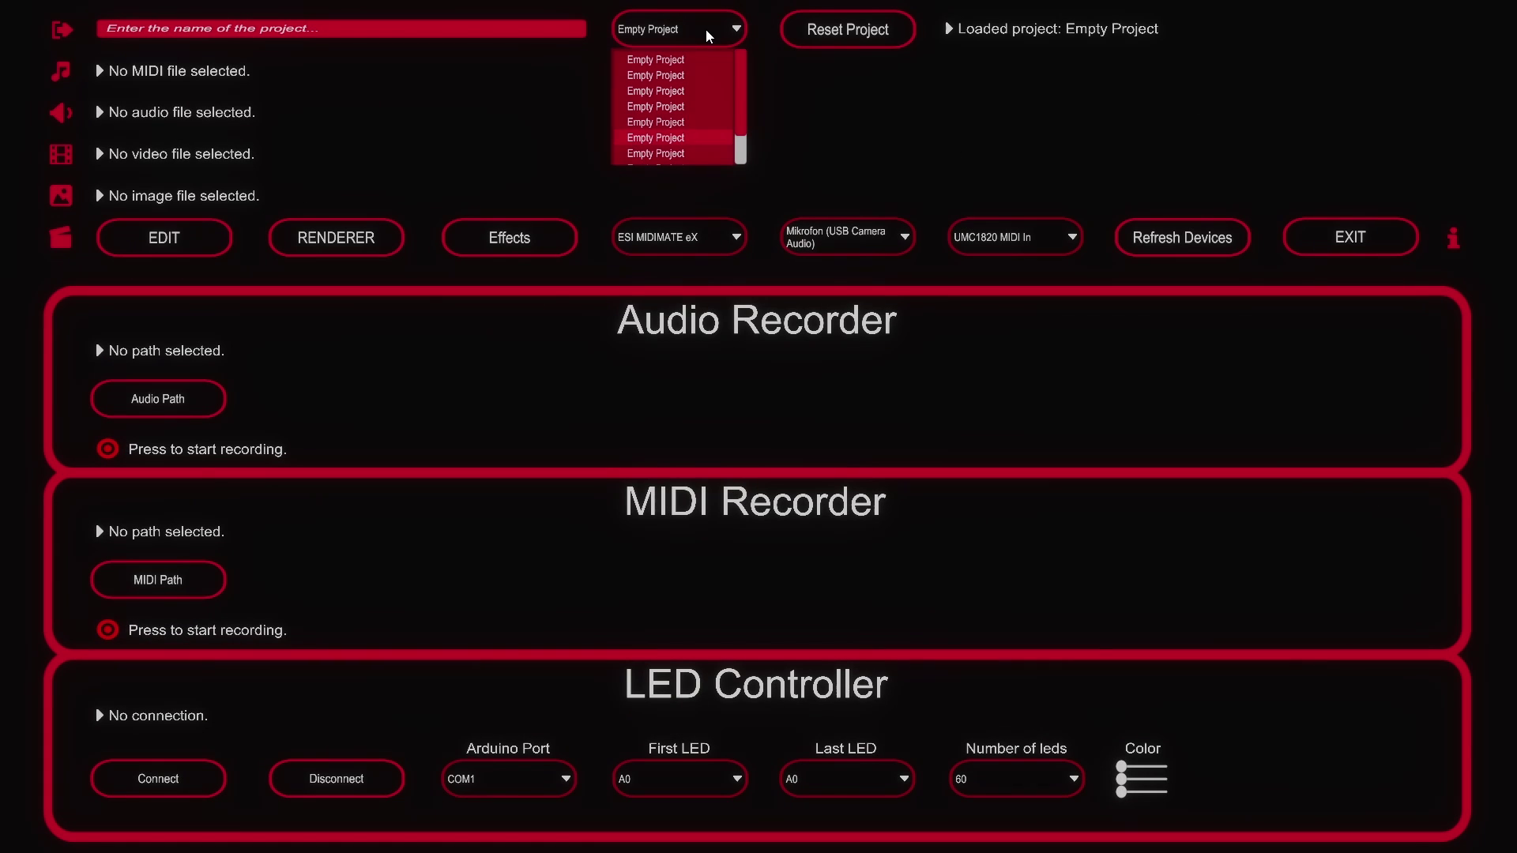
{"action": "left_click", "coordinate": [695, 153]}
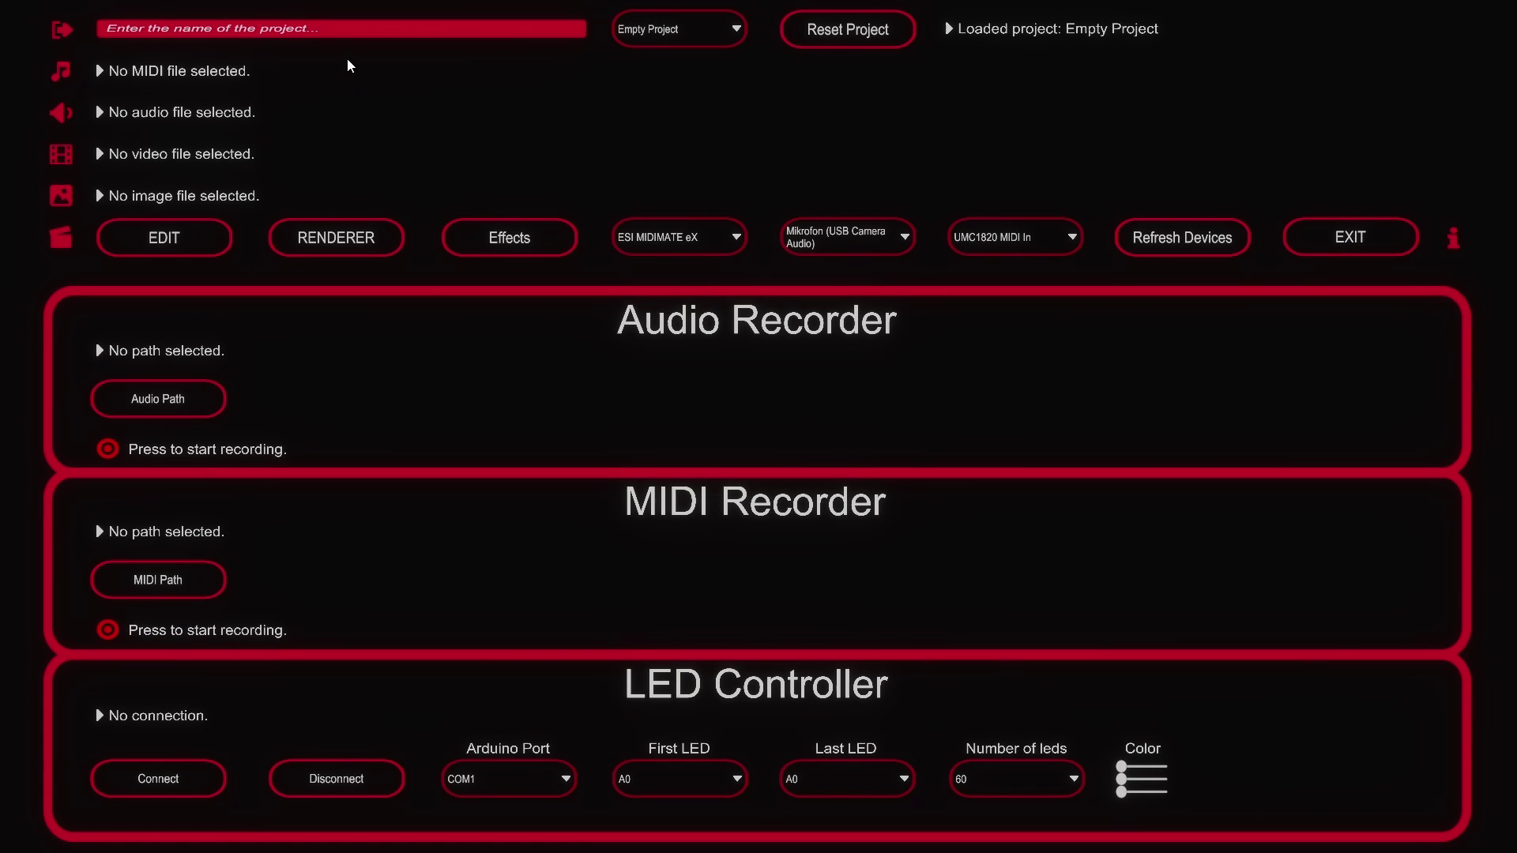
{"action": "left_click", "coordinate": [353, 35]}
{"action": "type", "text": "my project"}
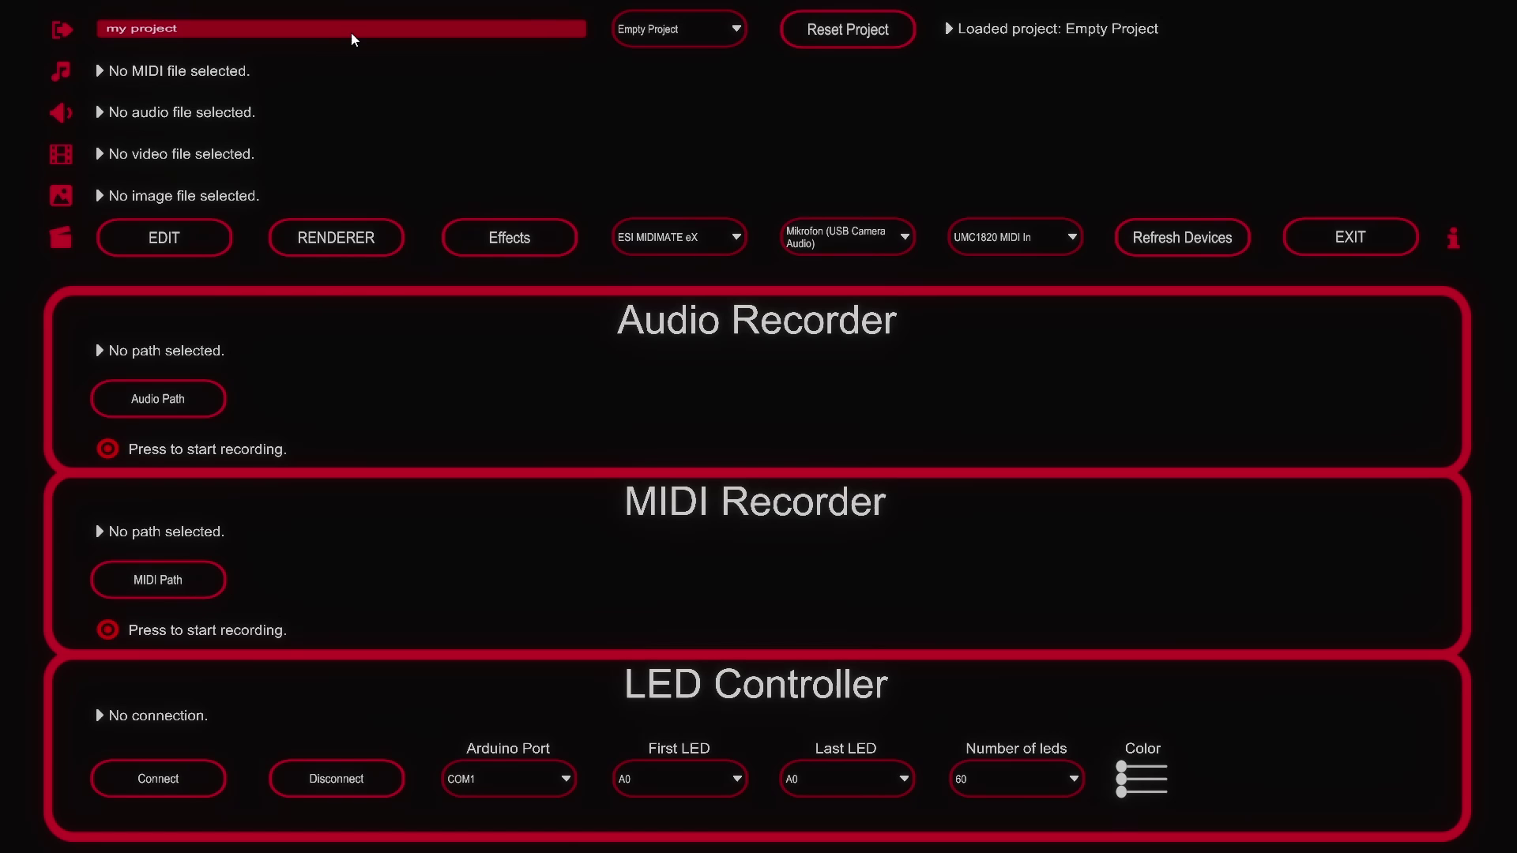
{"action": "left_click", "coordinate": [67, 37]}
{"action": "left_click", "coordinate": [721, 34]}
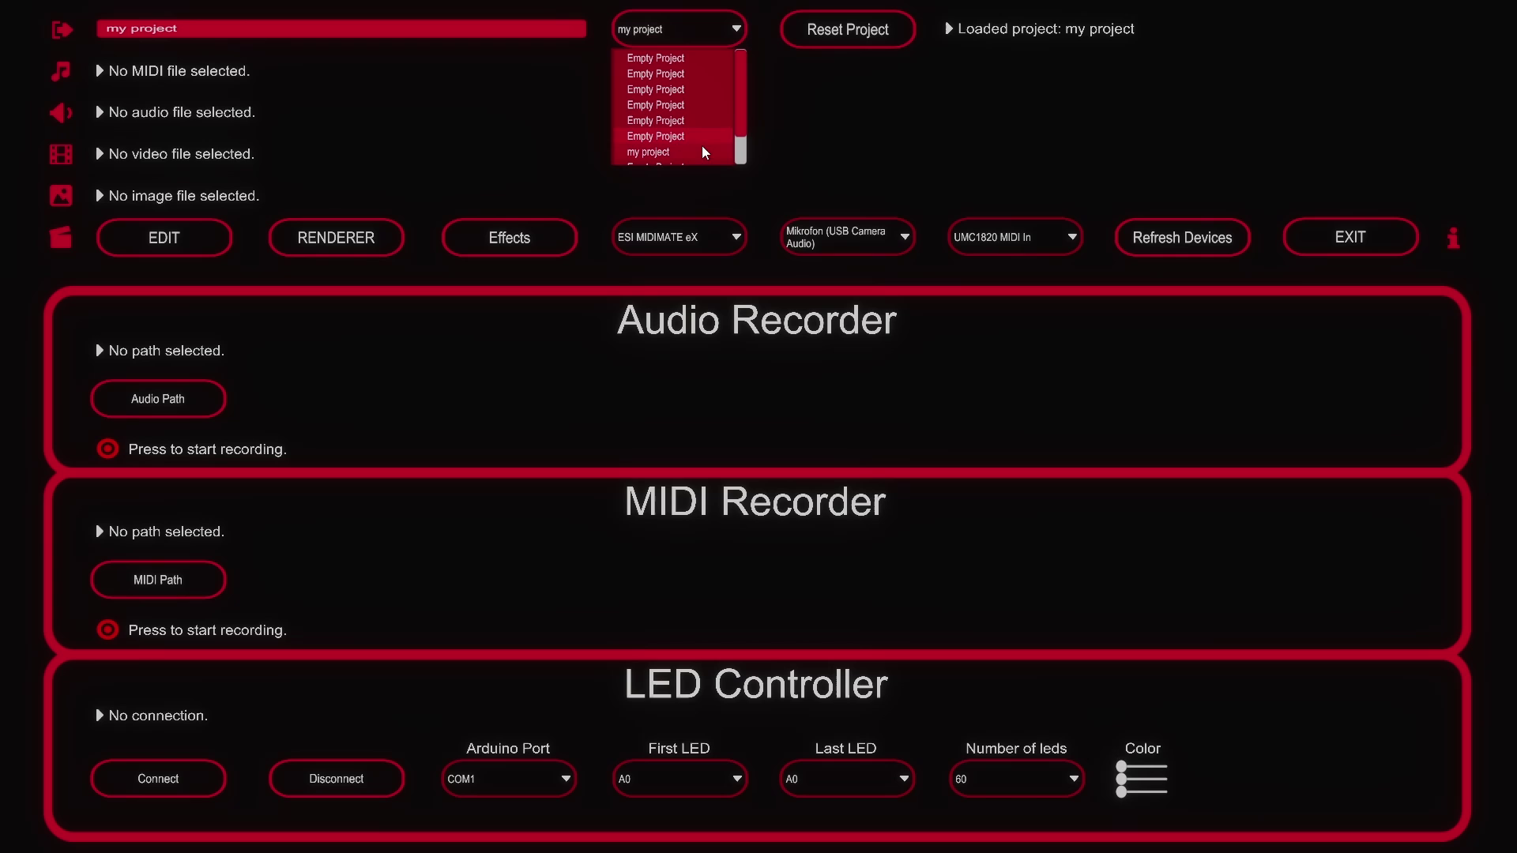
{"action": "scroll", "coordinate": [703, 155], "scroll_direction": "down", "scroll_amount": 1}
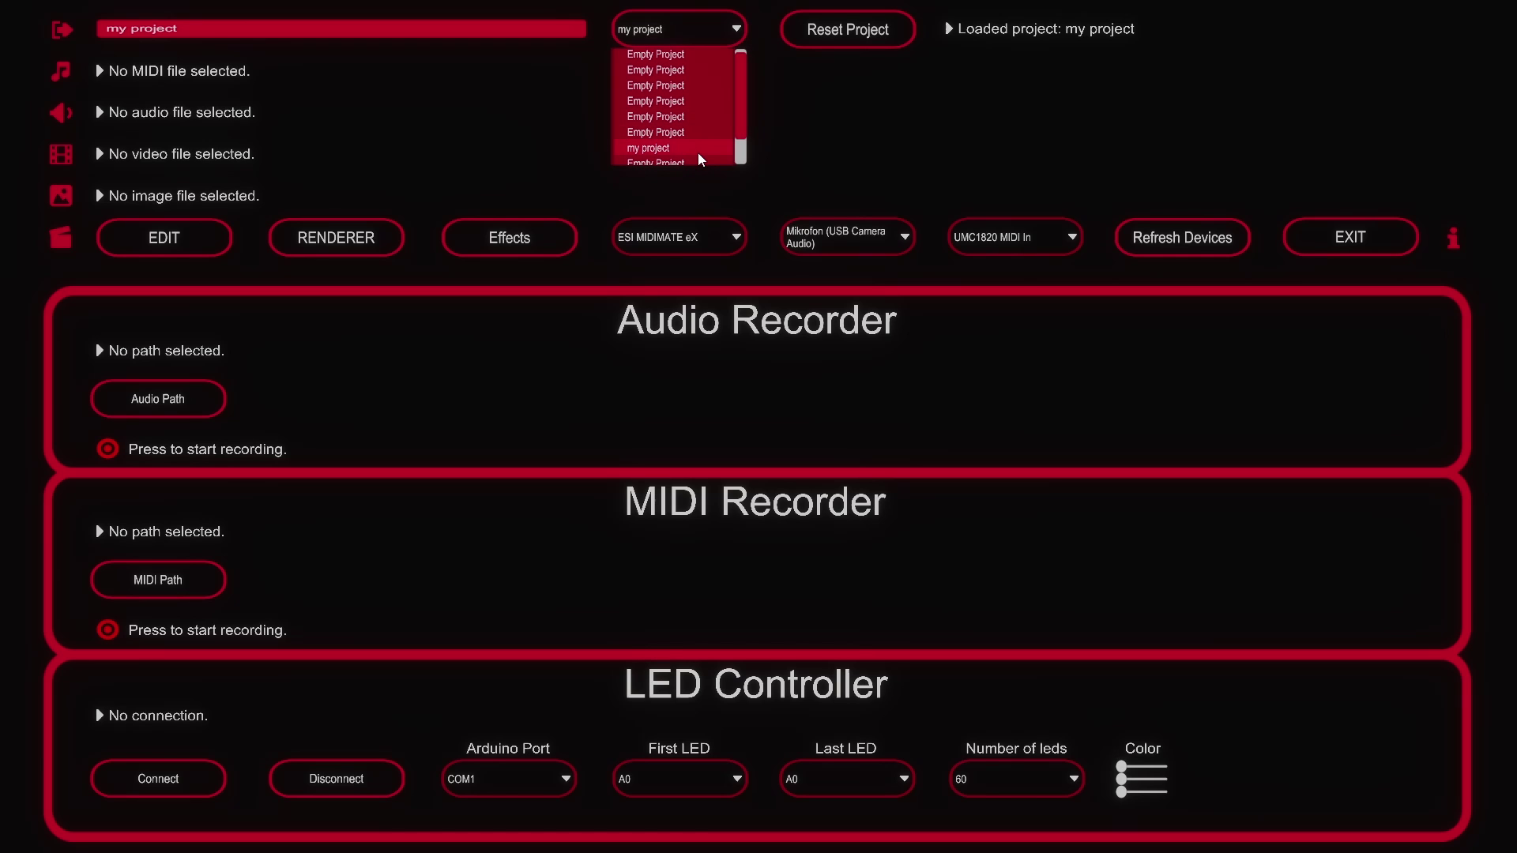
Step: Choose my recording.mid from the my files folder as the project's MIDI file
{"action": "left_click", "coordinate": [700, 150]}
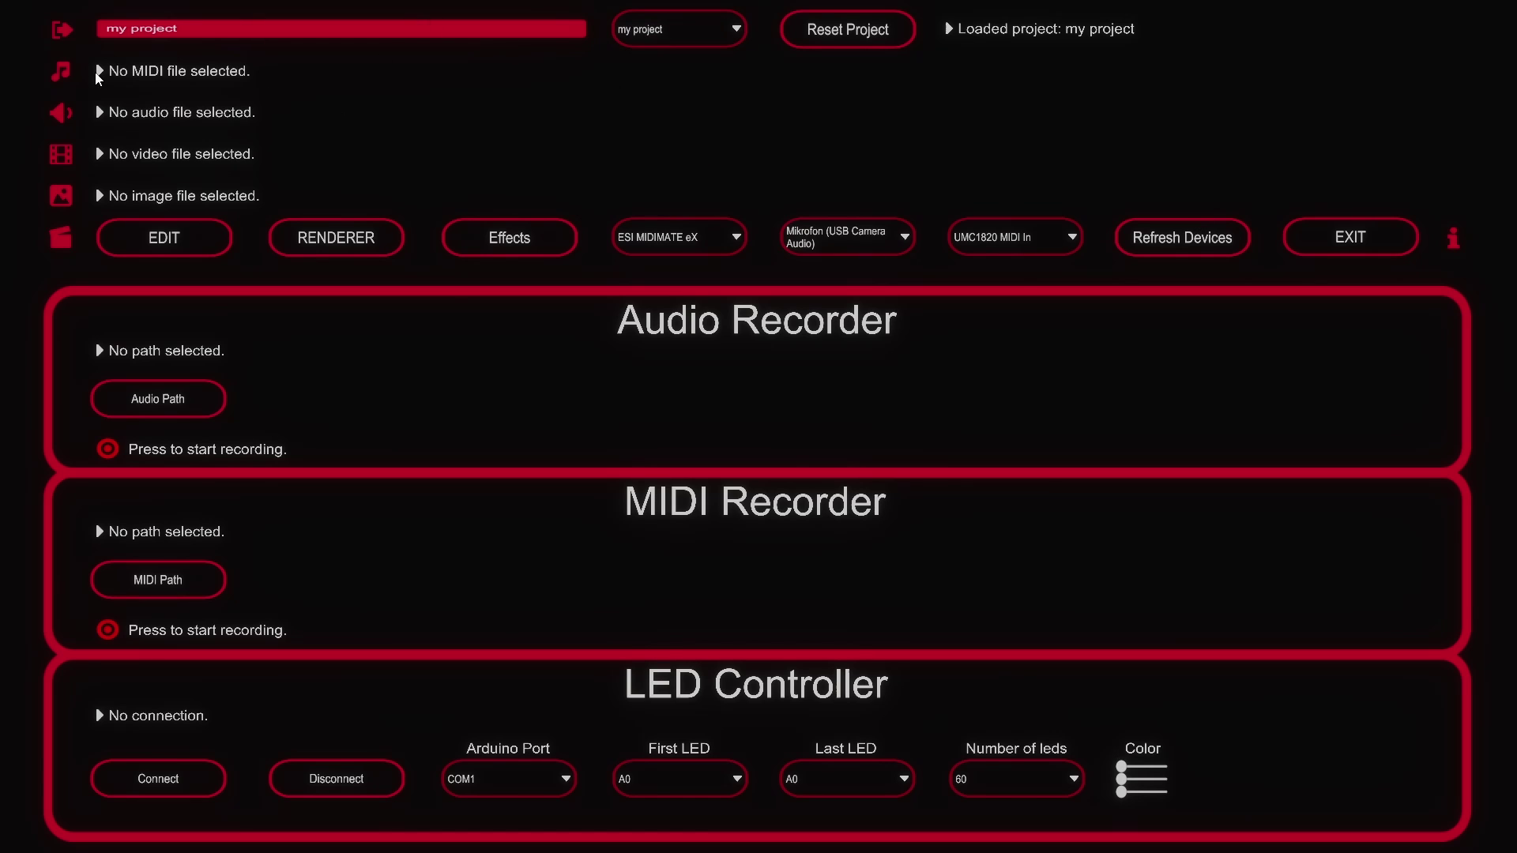
{"action": "left_click", "coordinate": [61, 73]}
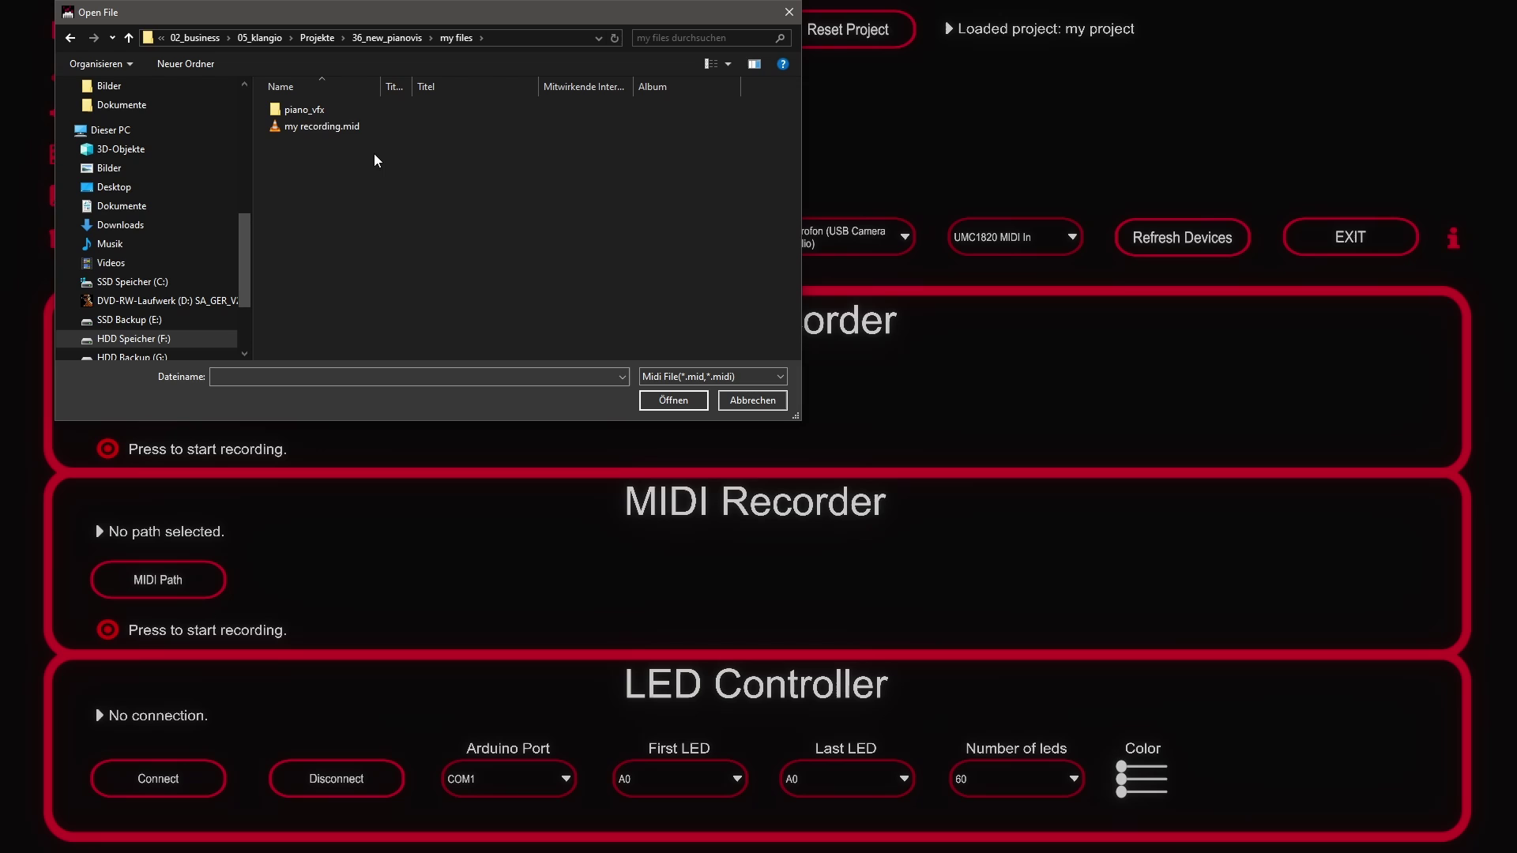
{"action": "left_click", "coordinate": [356, 127]}
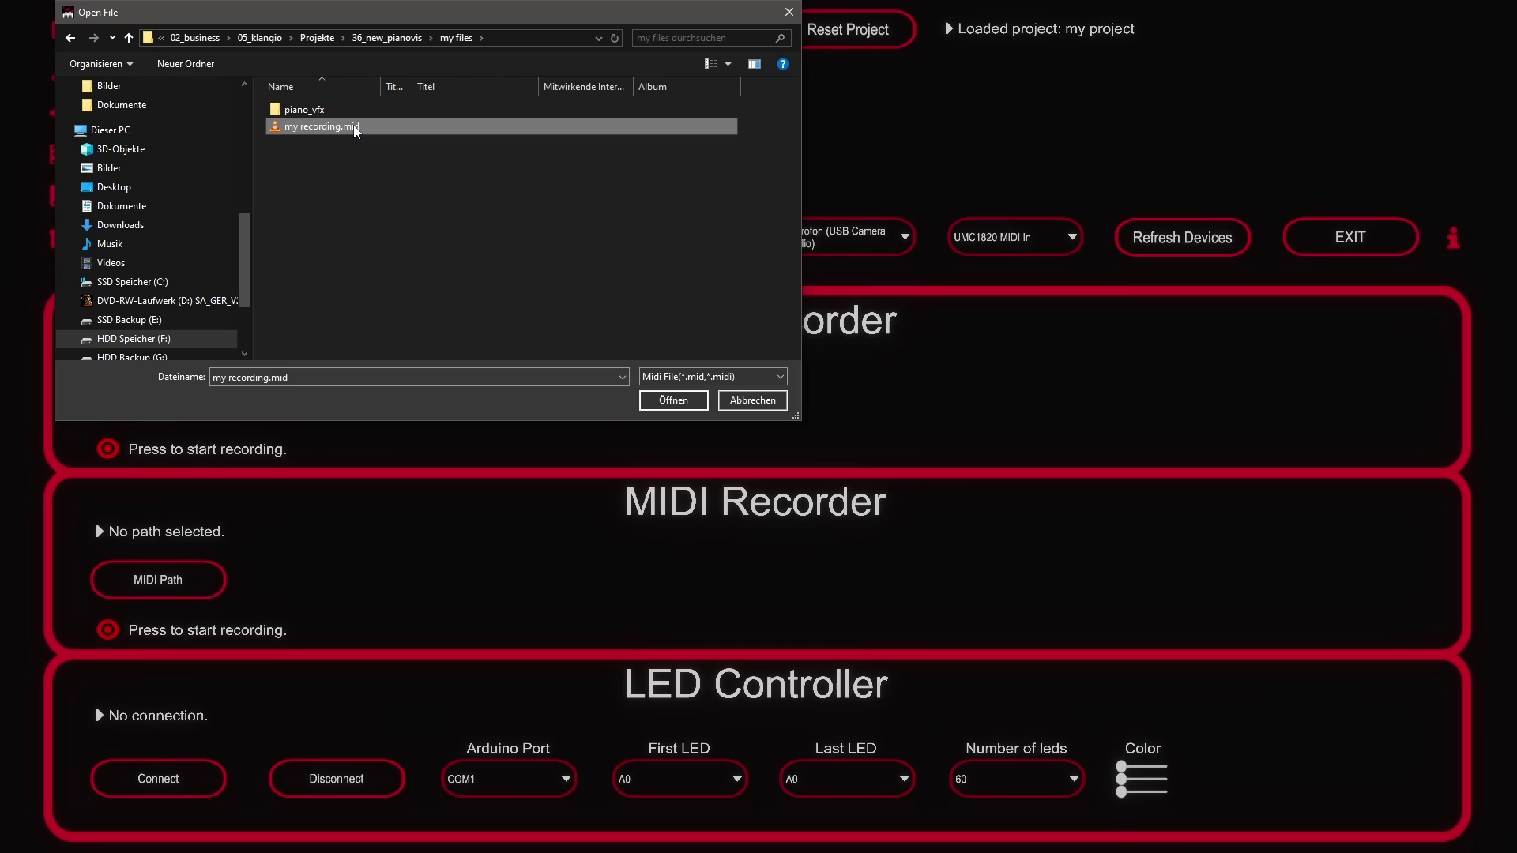
{"action": "left_click", "coordinate": [675, 402]}
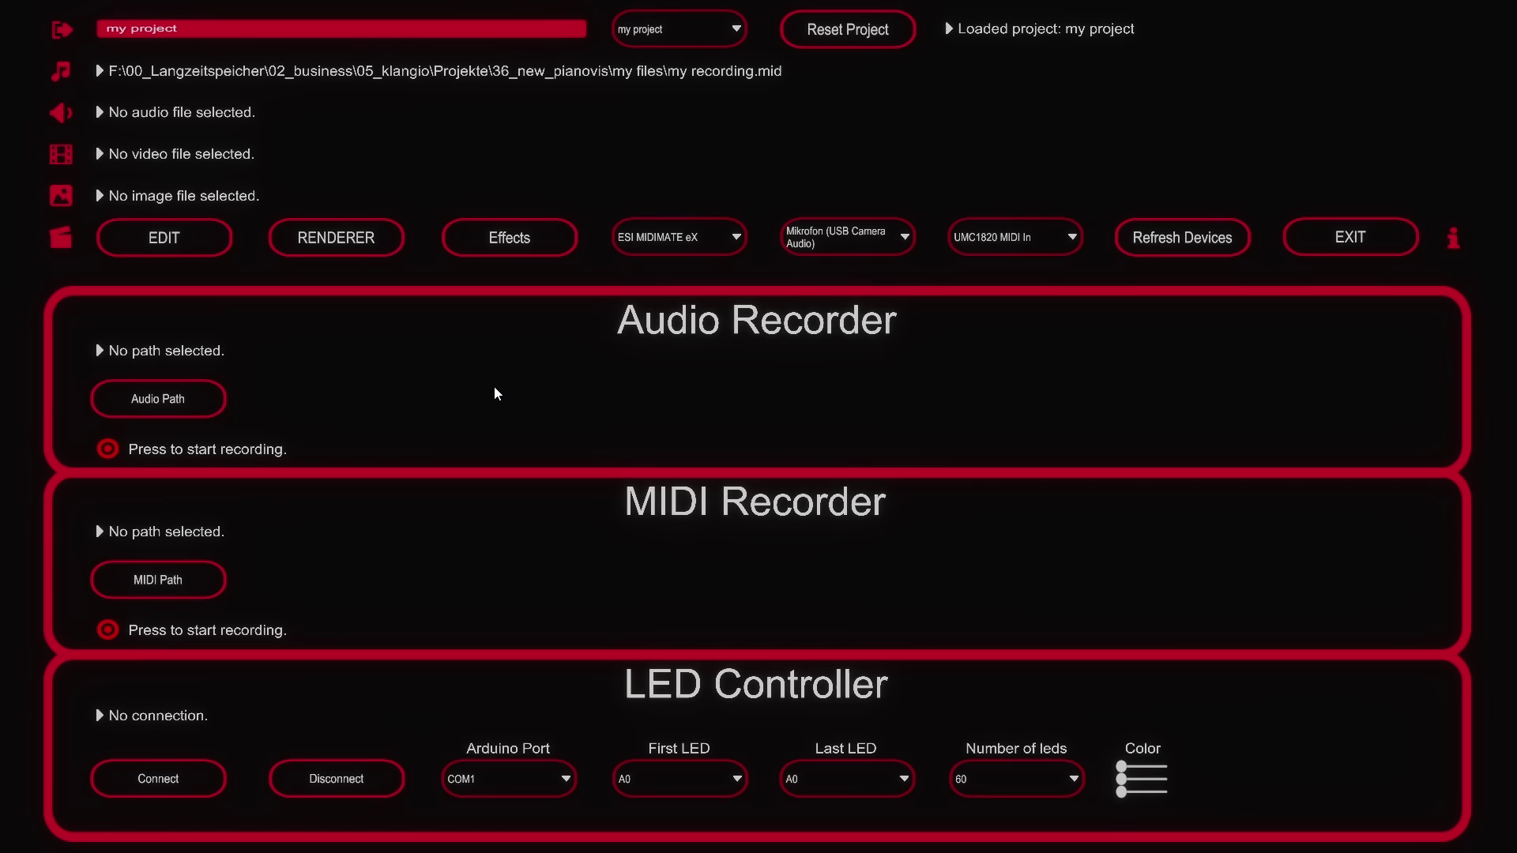
Step: Open the EDIT preview, pause playback, and drag the progress knob to a later point in the piece
{"action": "left_click", "coordinate": [167, 247]}
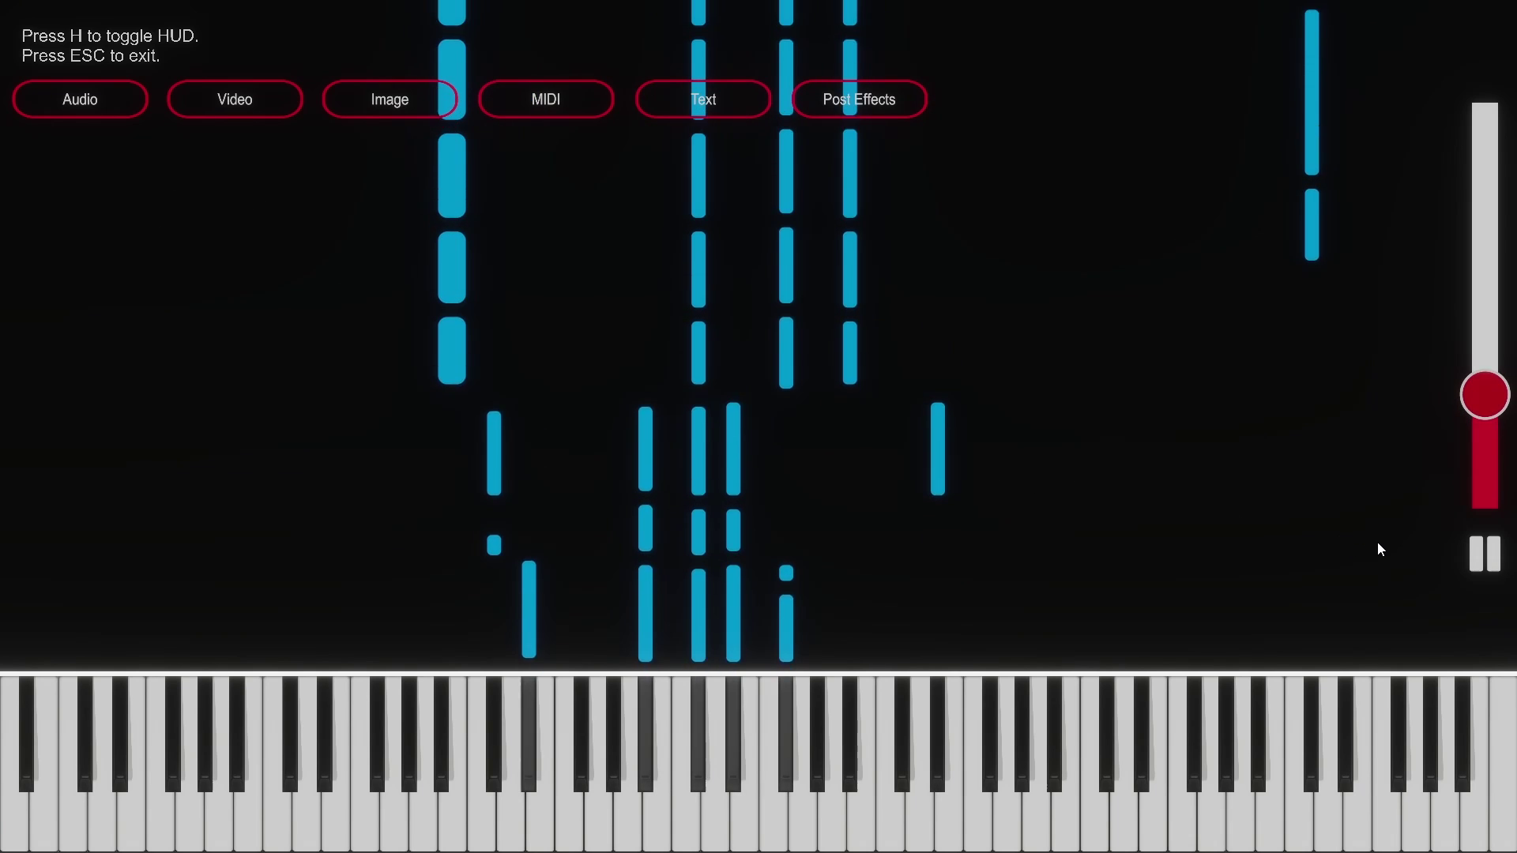
{"action": "left_click", "coordinate": [1488, 555]}
{"action": "left_click", "coordinate": [1489, 555]}
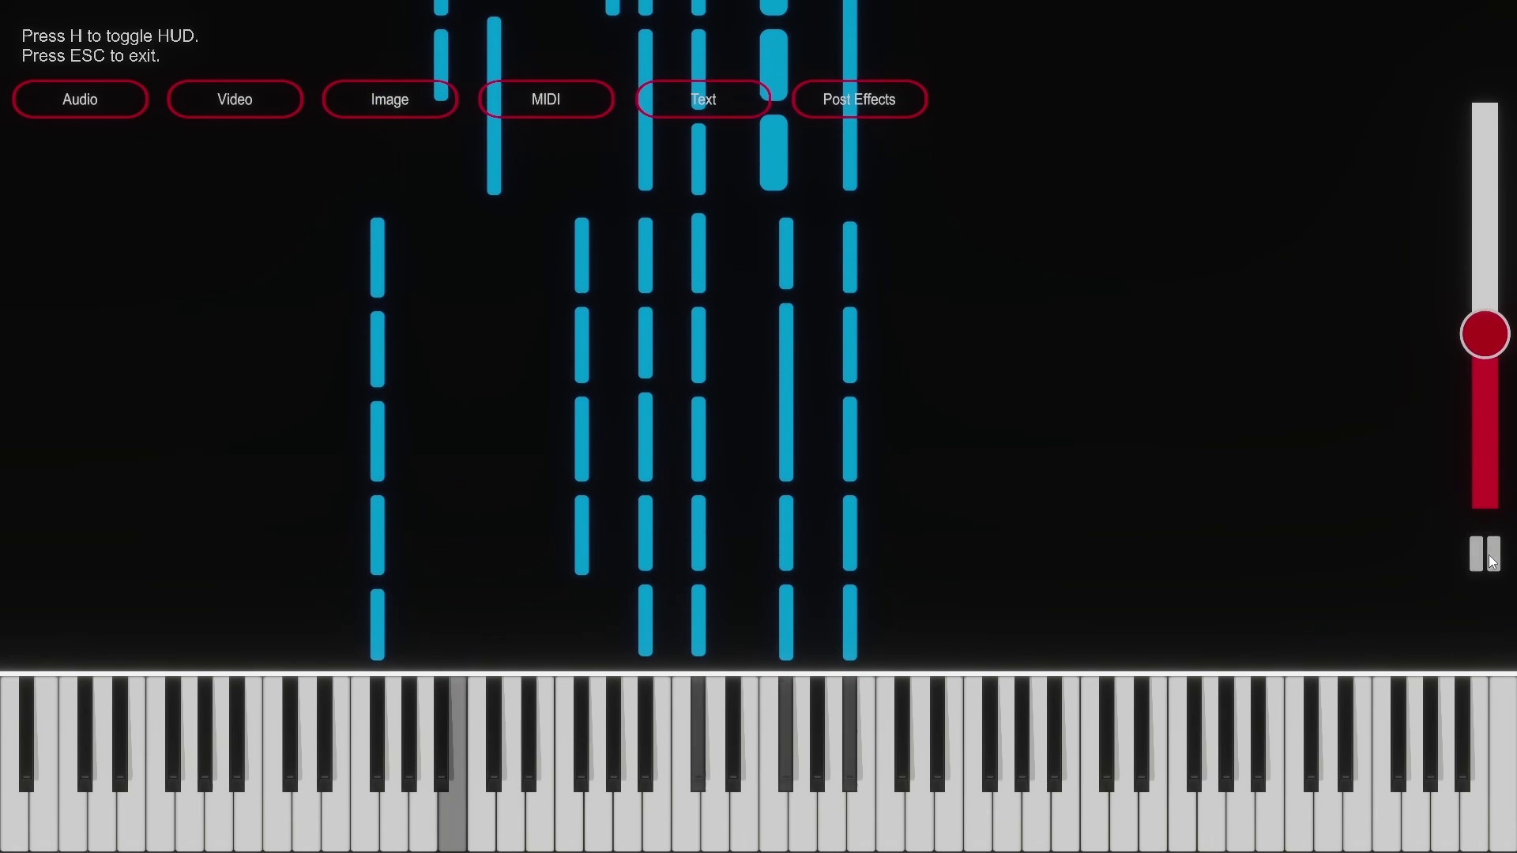
{"action": "left_click", "coordinate": [1485, 343]}
{"action": "left_click_drag", "start_coordinate": [1485, 345], "coordinate": [1485, 253]}
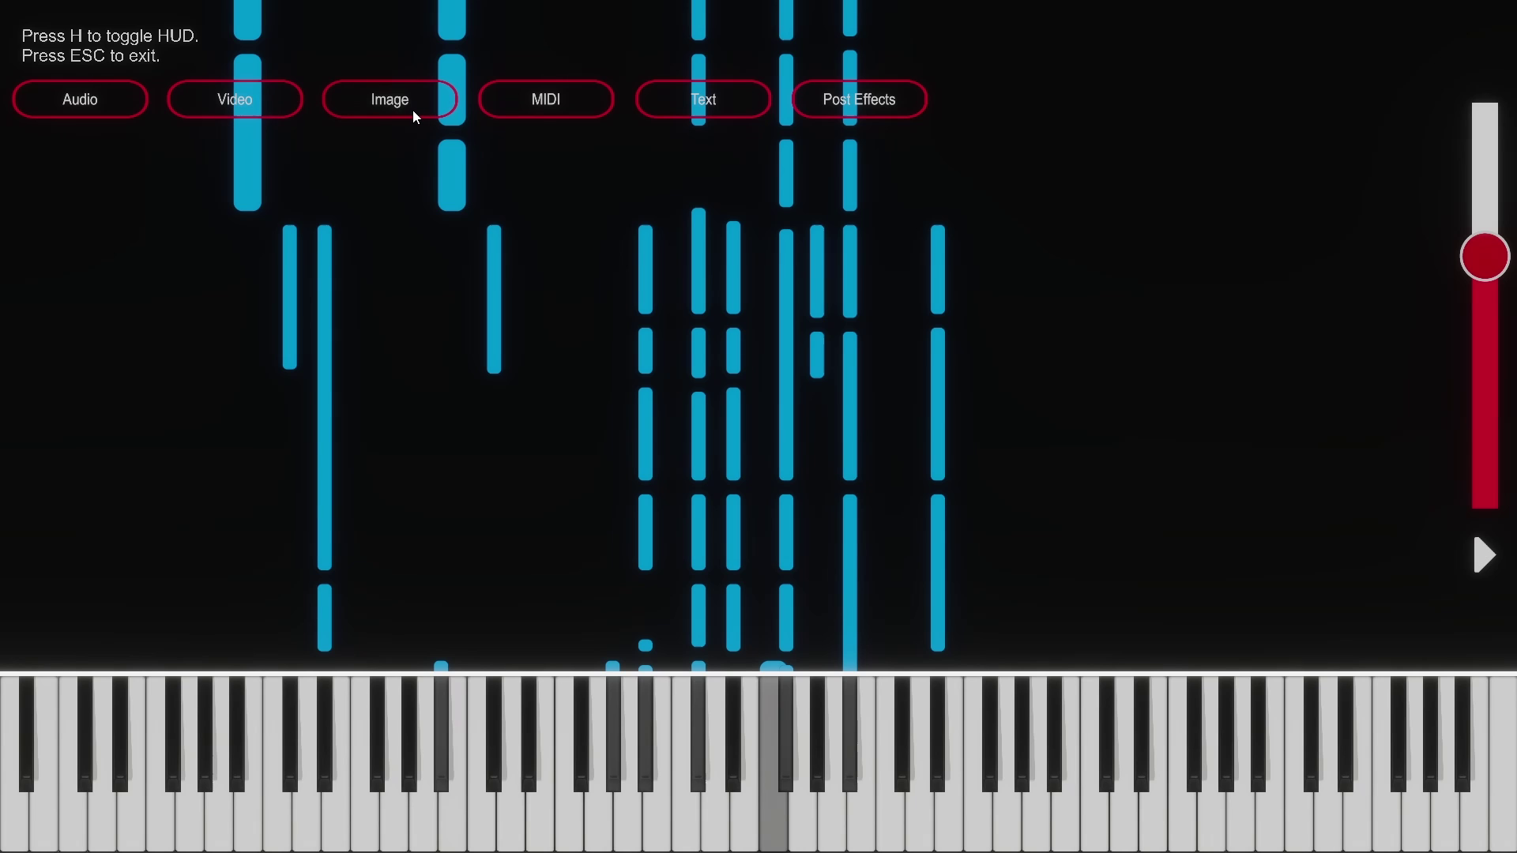
{"action": "left_click", "coordinate": [534, 109]}
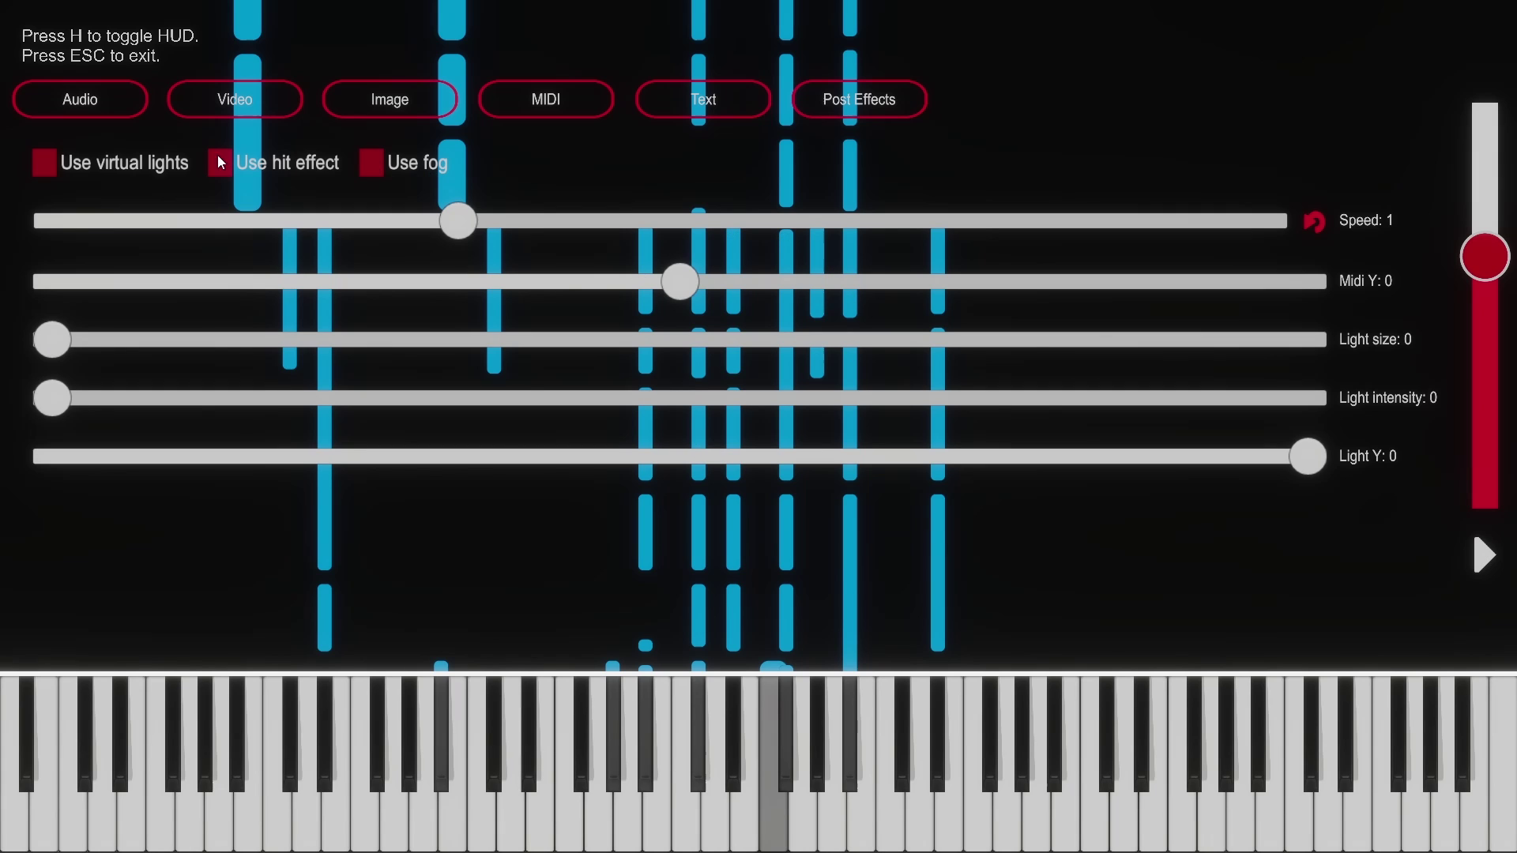
{"action": "left_click", "coordinate": [560, 104]}
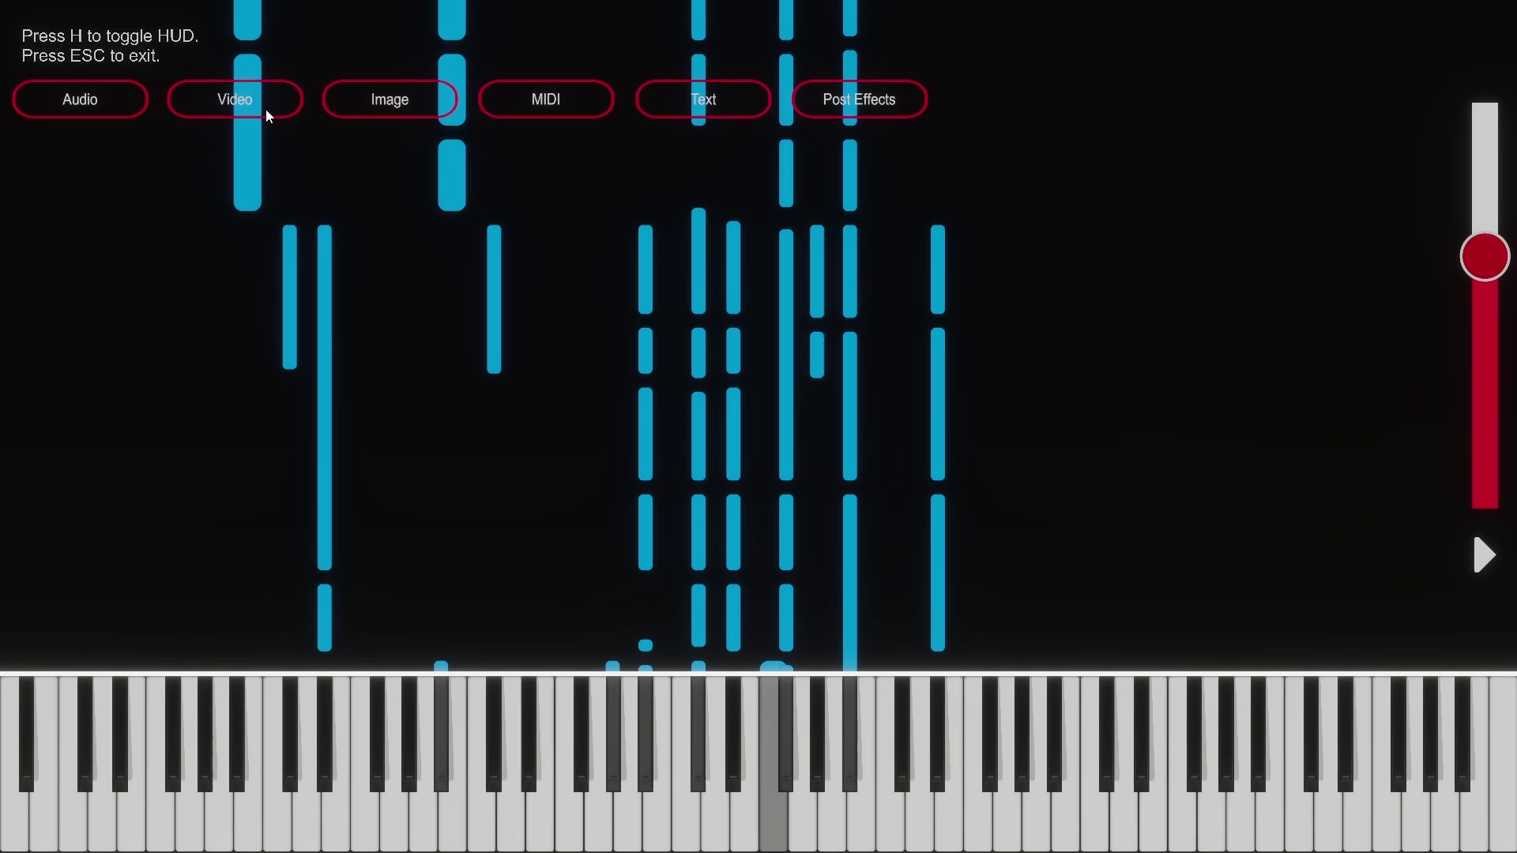
Step: Enable Keyboard Saber in the Effects editor and raise its fourth slider to show the yellow glow
{"action": "key", "text": "Escape"}
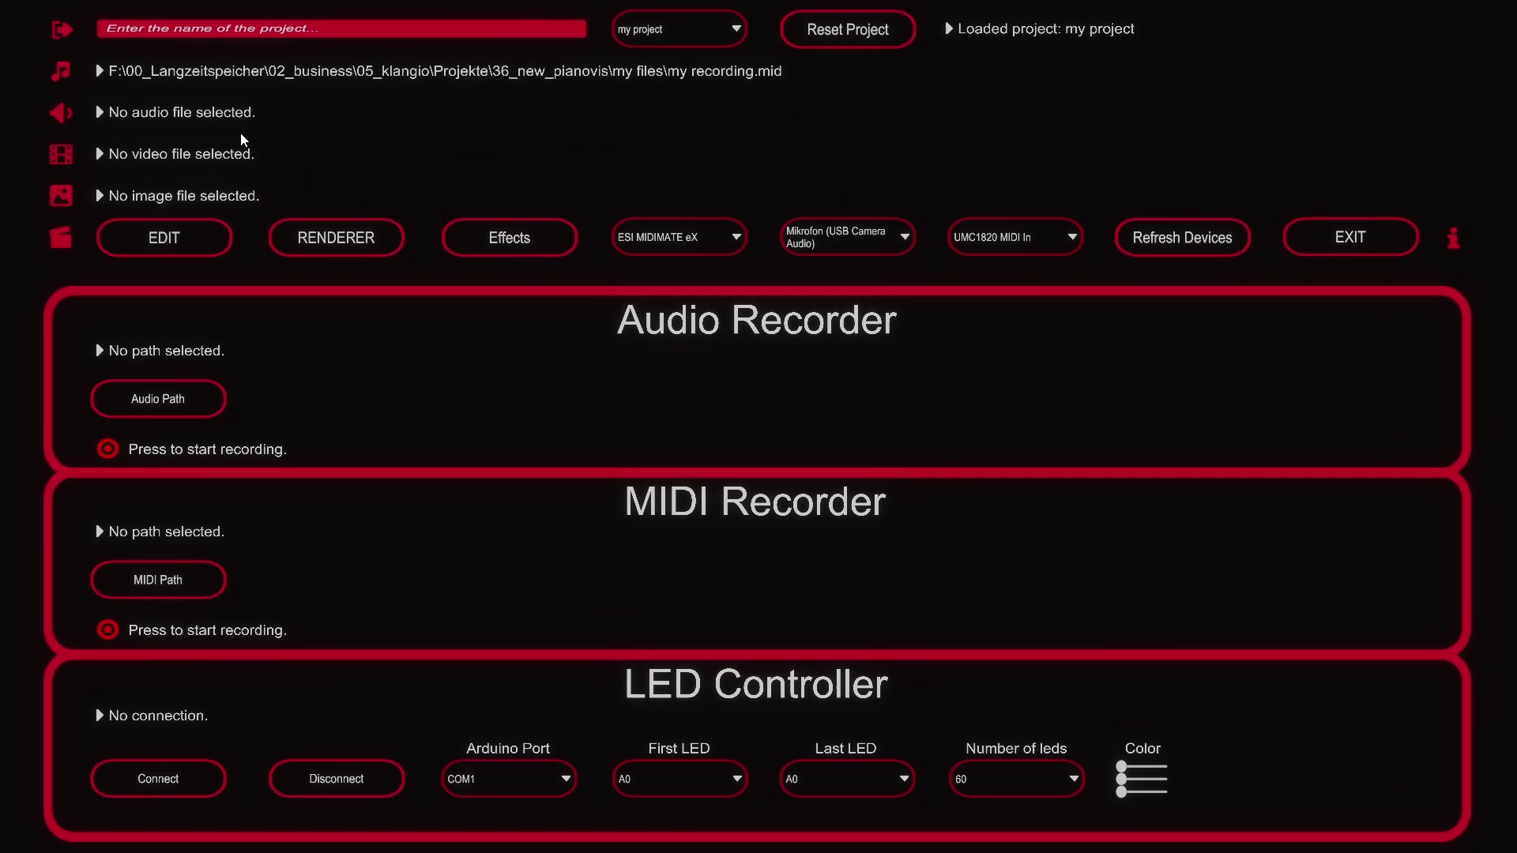
{"action": "left_click", "coordinate": [513, 246]}
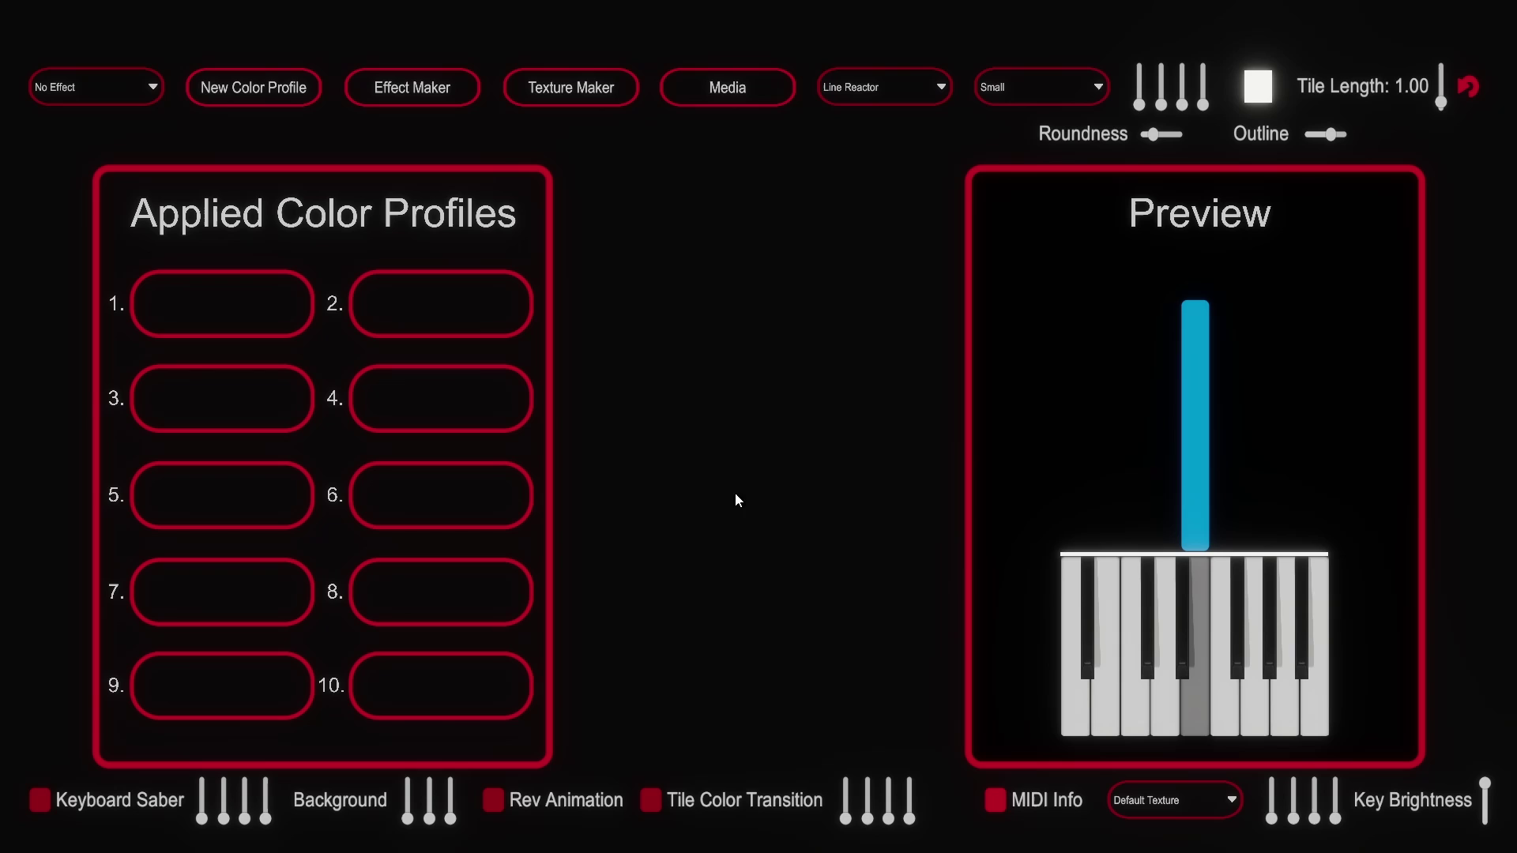
{"action": "left_click", "coordinate": [37, 801]}
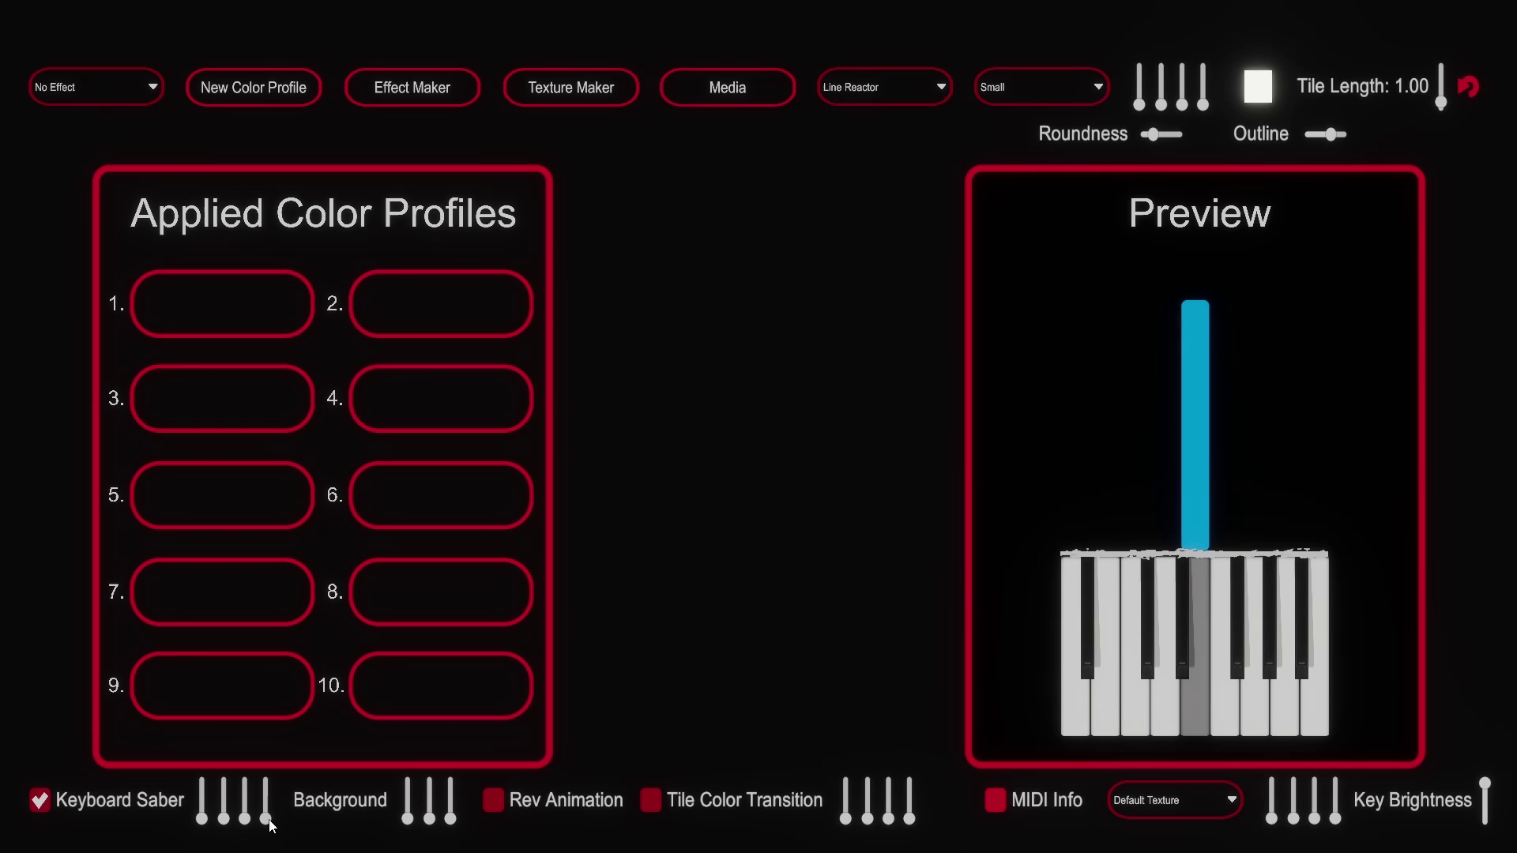
{"action": "left_click_drag", "start_coordinate": [267, 820], "coordinate": [224, 800]}
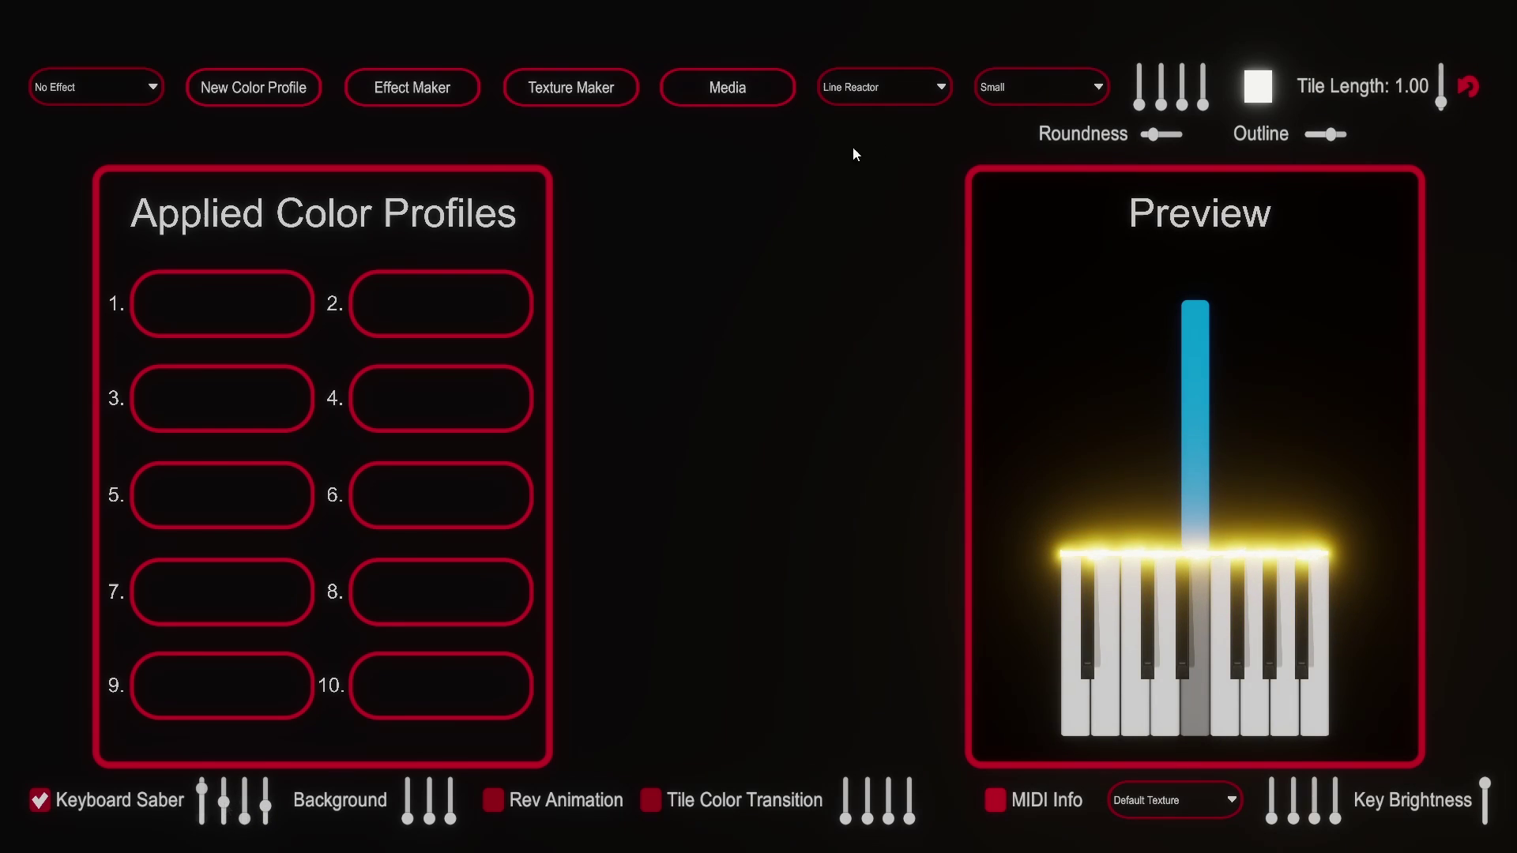
Step: Create a new colour profile, apply it to slot 1, and adjust Tile Color to cyan
{"action": "left_click", "coordinate": [282, 93]}
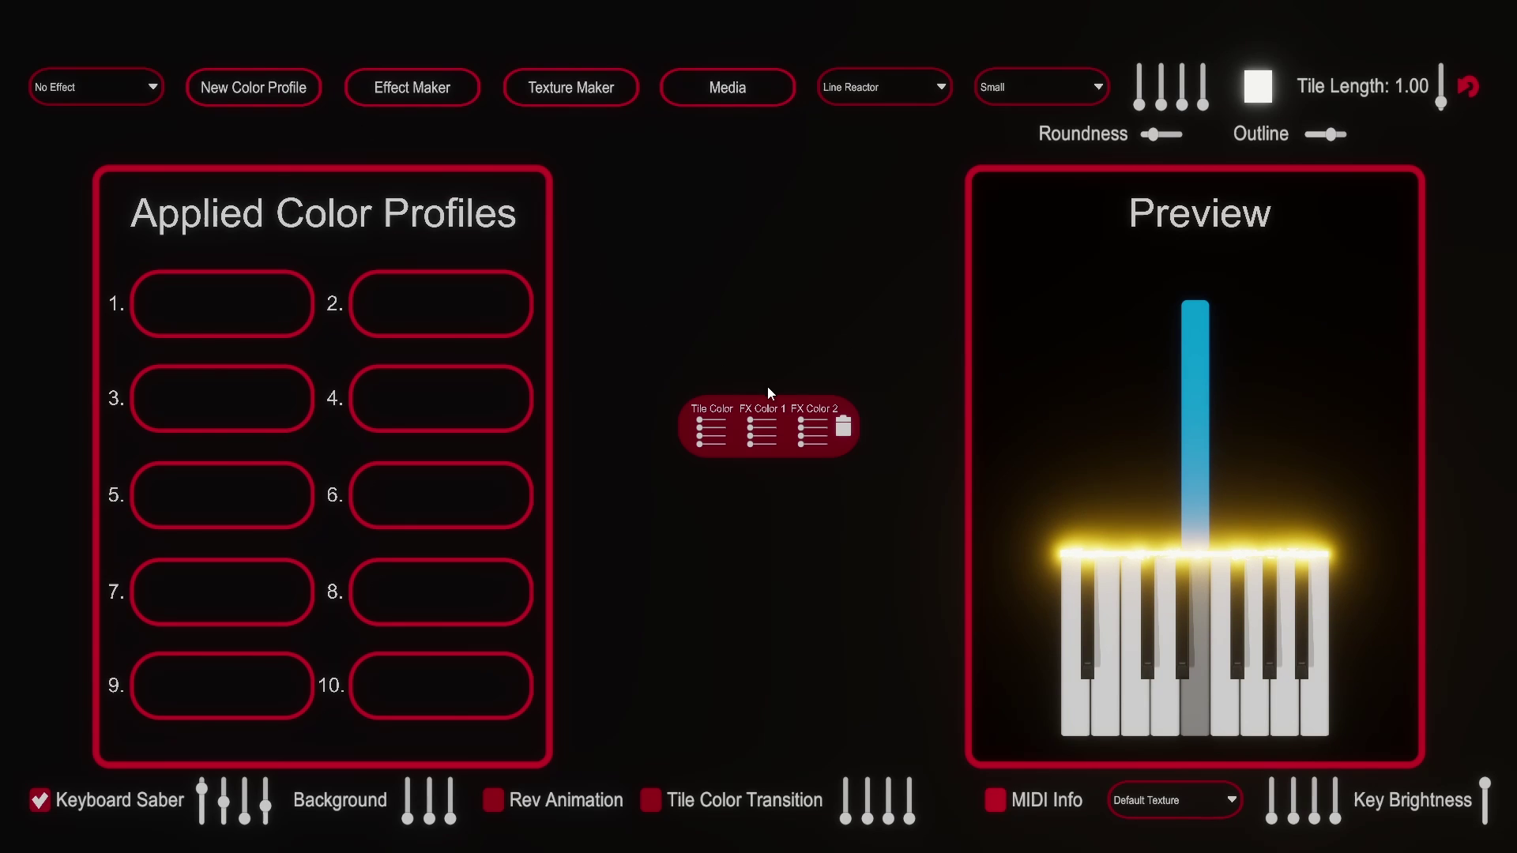
{"action": "left_click_drag", "start_coordinate": [760, 416], "coordinate": [220, 291]}
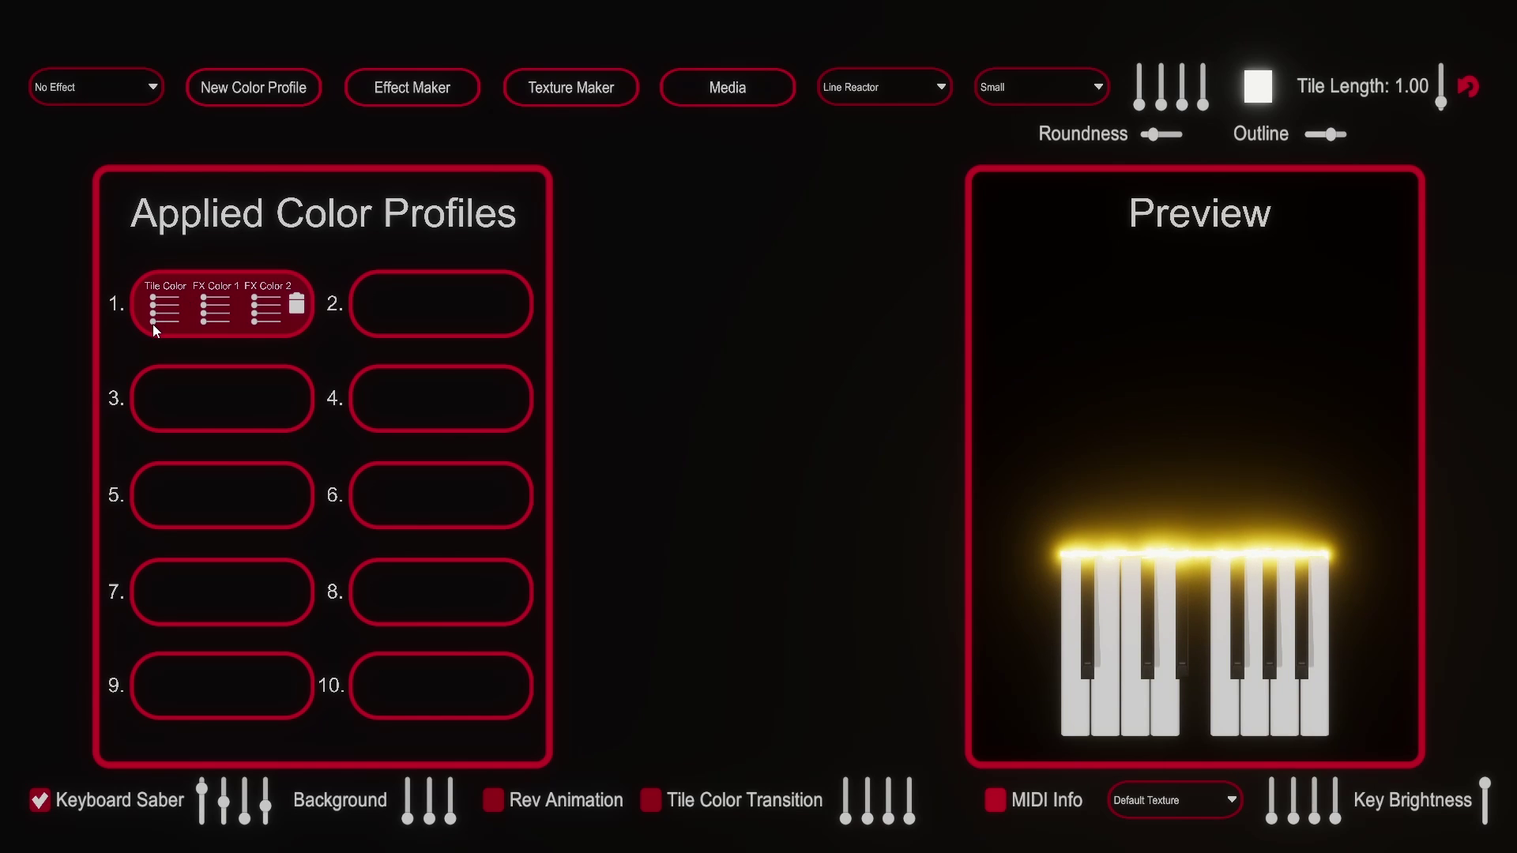
{"action": "left_click_drag", "start_coordinate": [155, 322], "coordinate": [169, 314]}
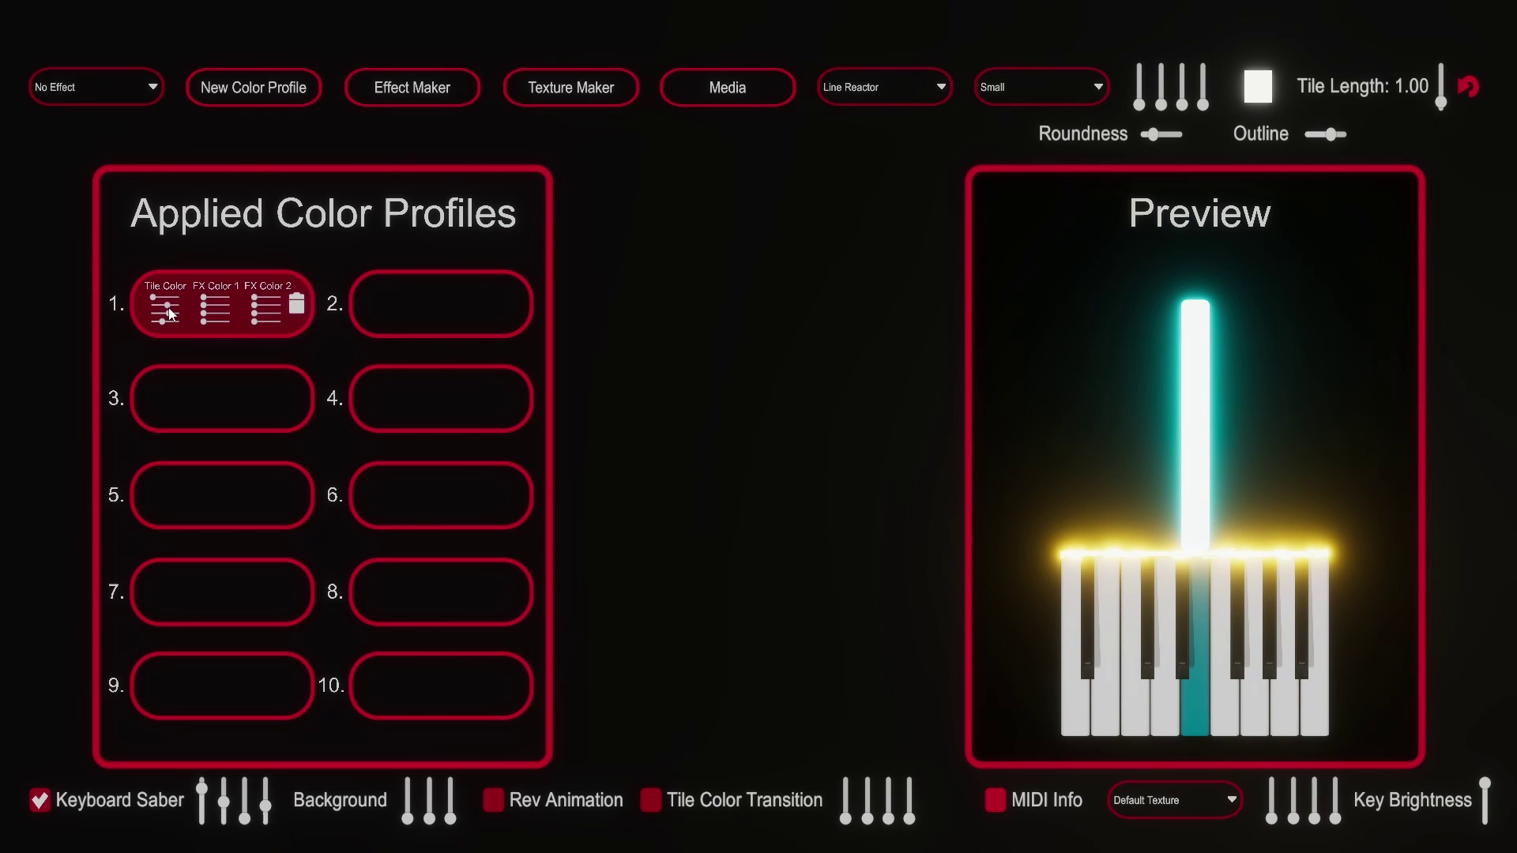
Step: Give the notes the Patrik particle effect
{"action": "left_click", "coordinate": [134, 85]}
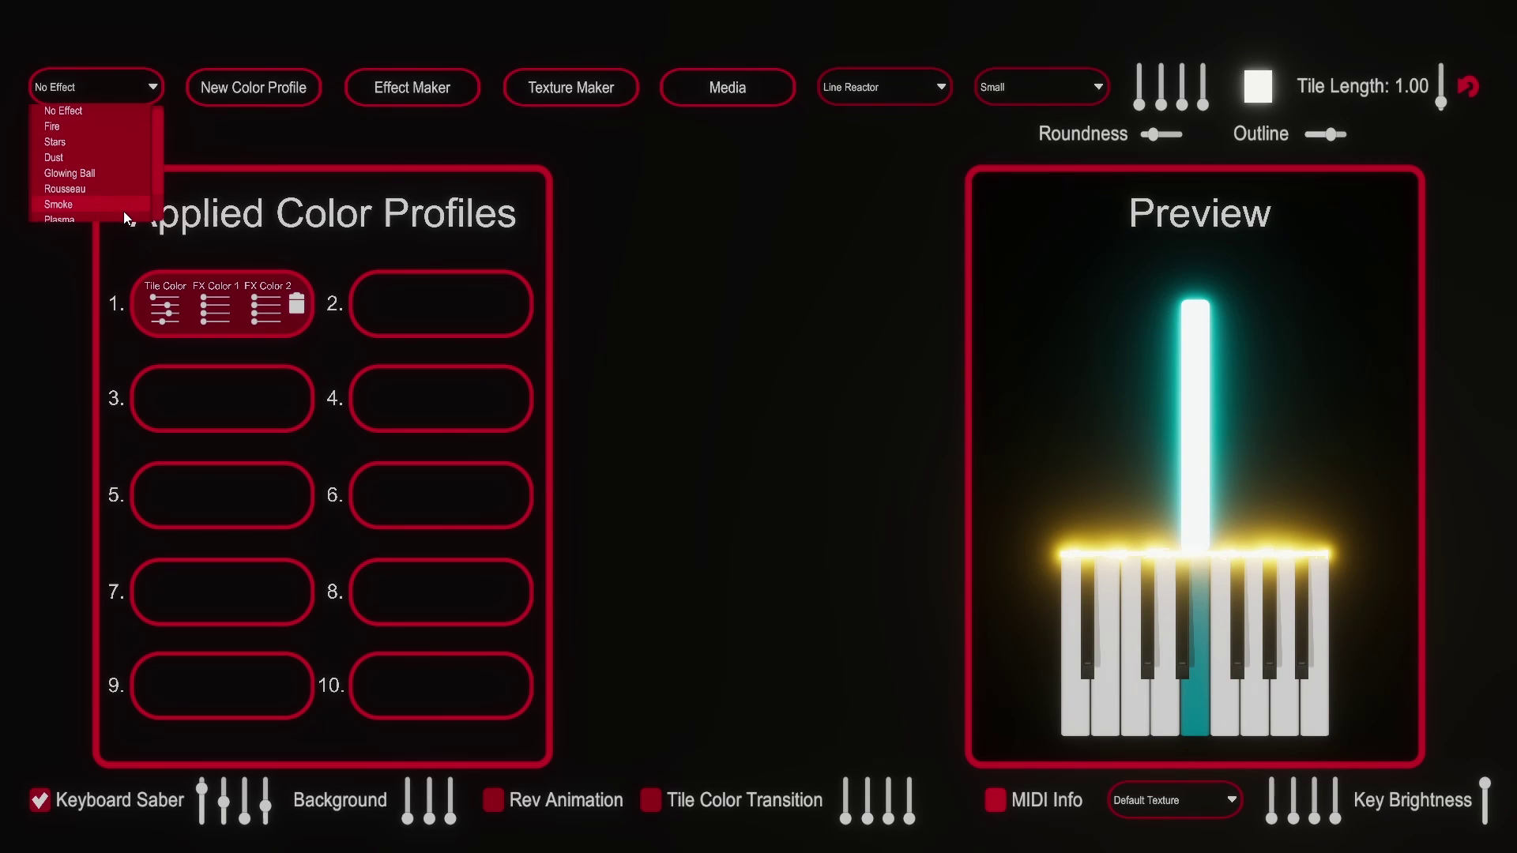
{"action": "scroll", "coordinate": [123, 211], "scroll_direction": "down", "scroll_amount": 1}
{"action": "scroll", "coordinate": [124, 212], "scroll_direction": "down", "scroll_amount": 3}
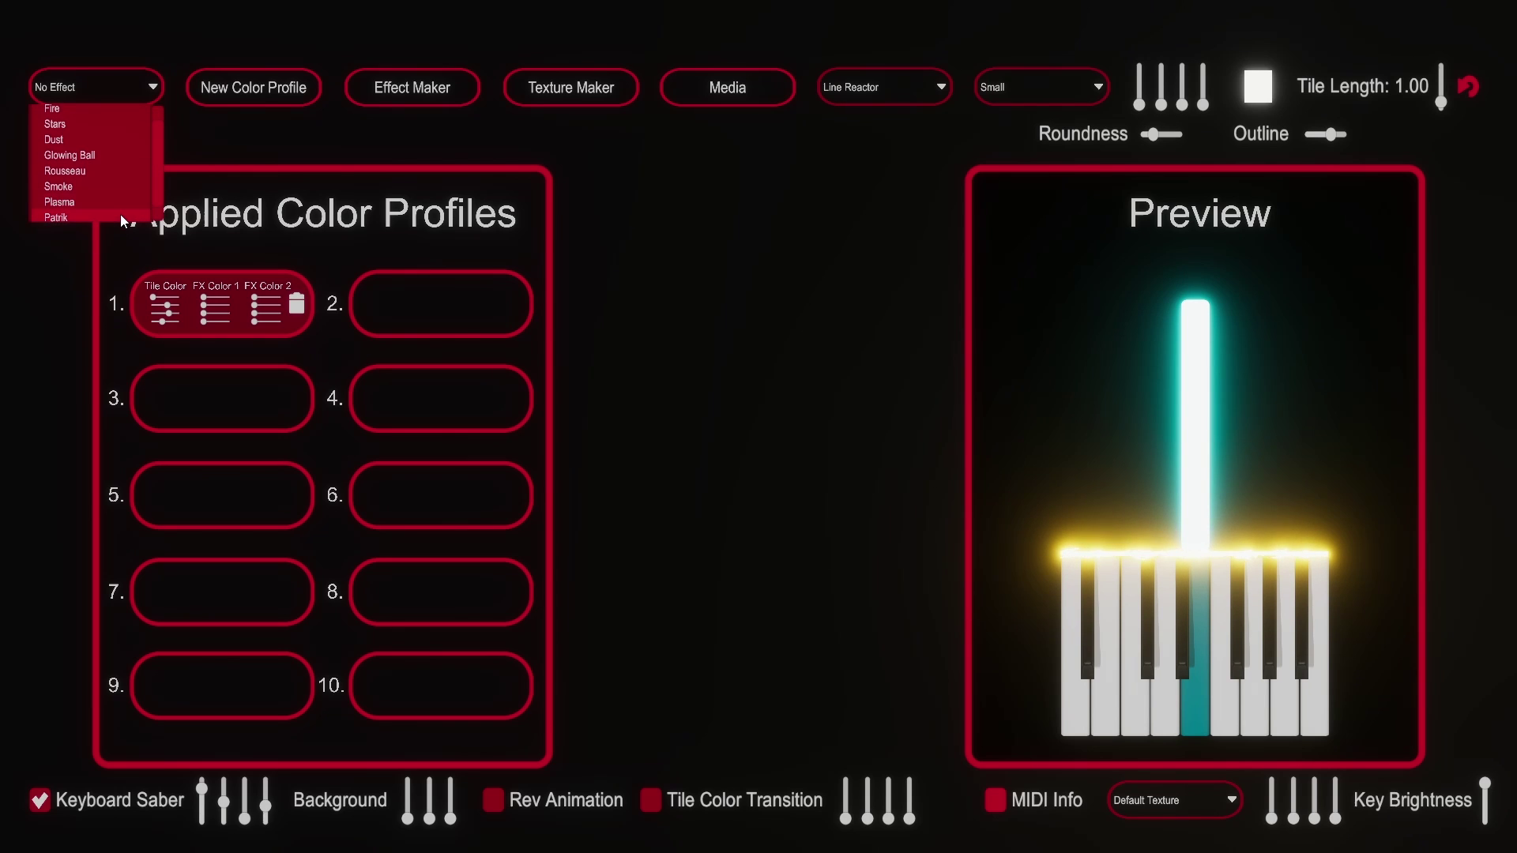
{"action": "left_click", "coordinate": [120, 214]}
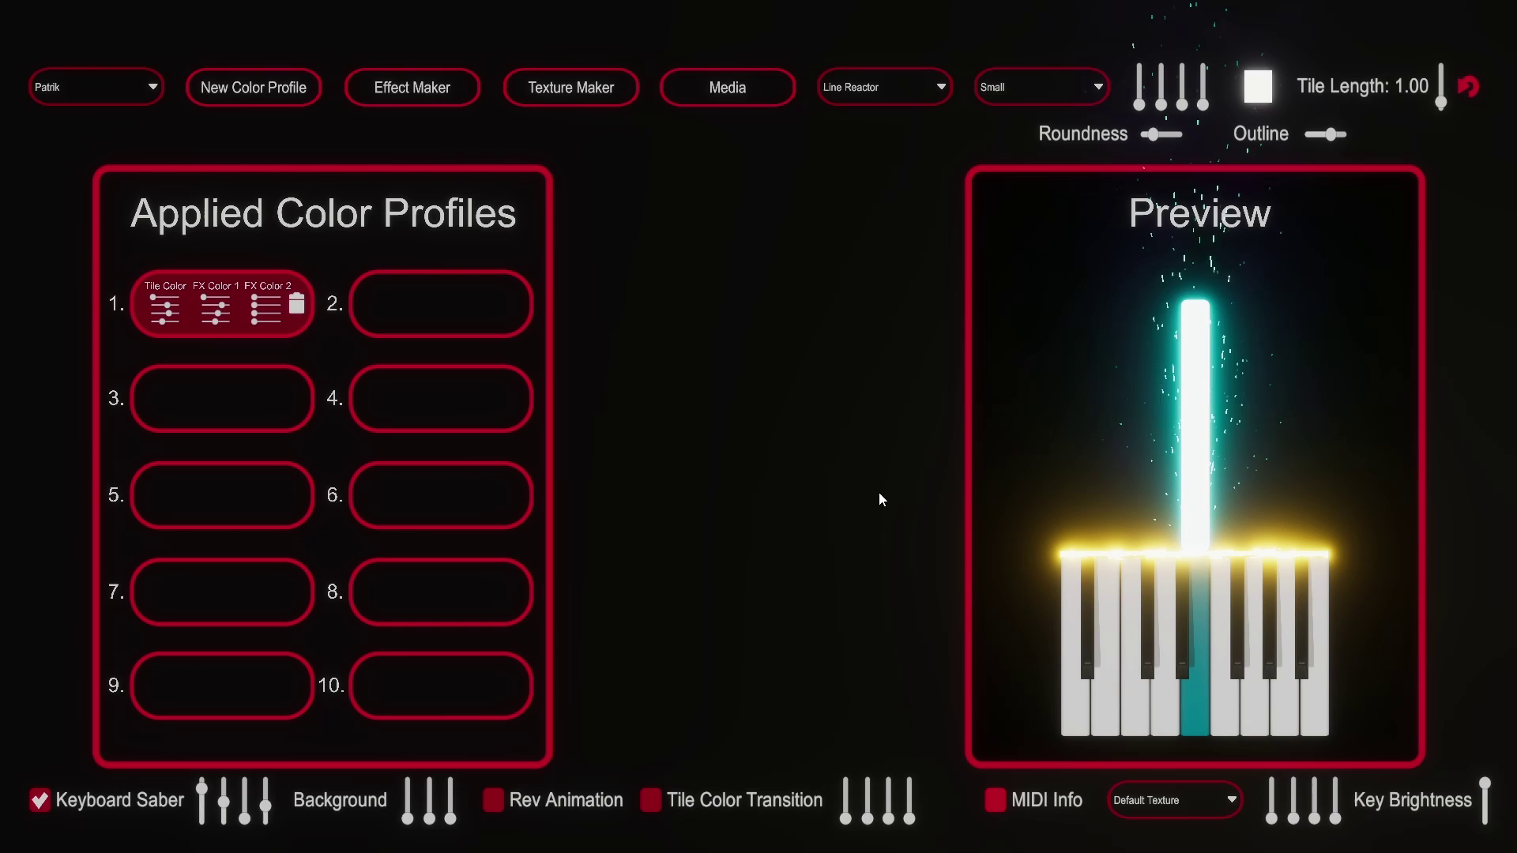
Step: Apply Noise Texture to the note tiles and go back to the main project screen
{"action": "left_click", "coordinate": [1210, 798]}
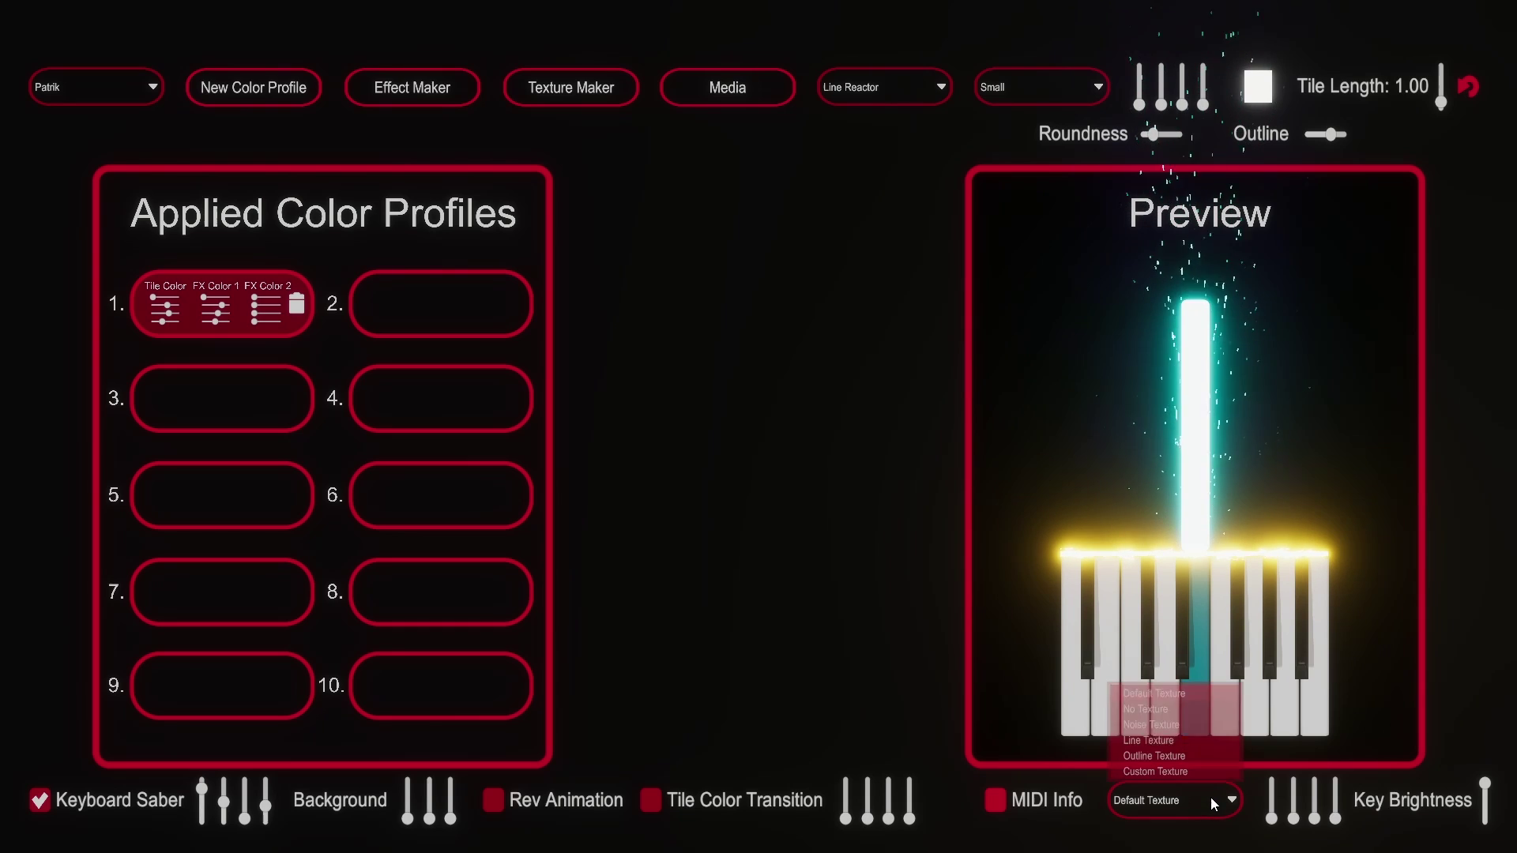
{"action": "left_click", "coordinate": [1204, 724]}
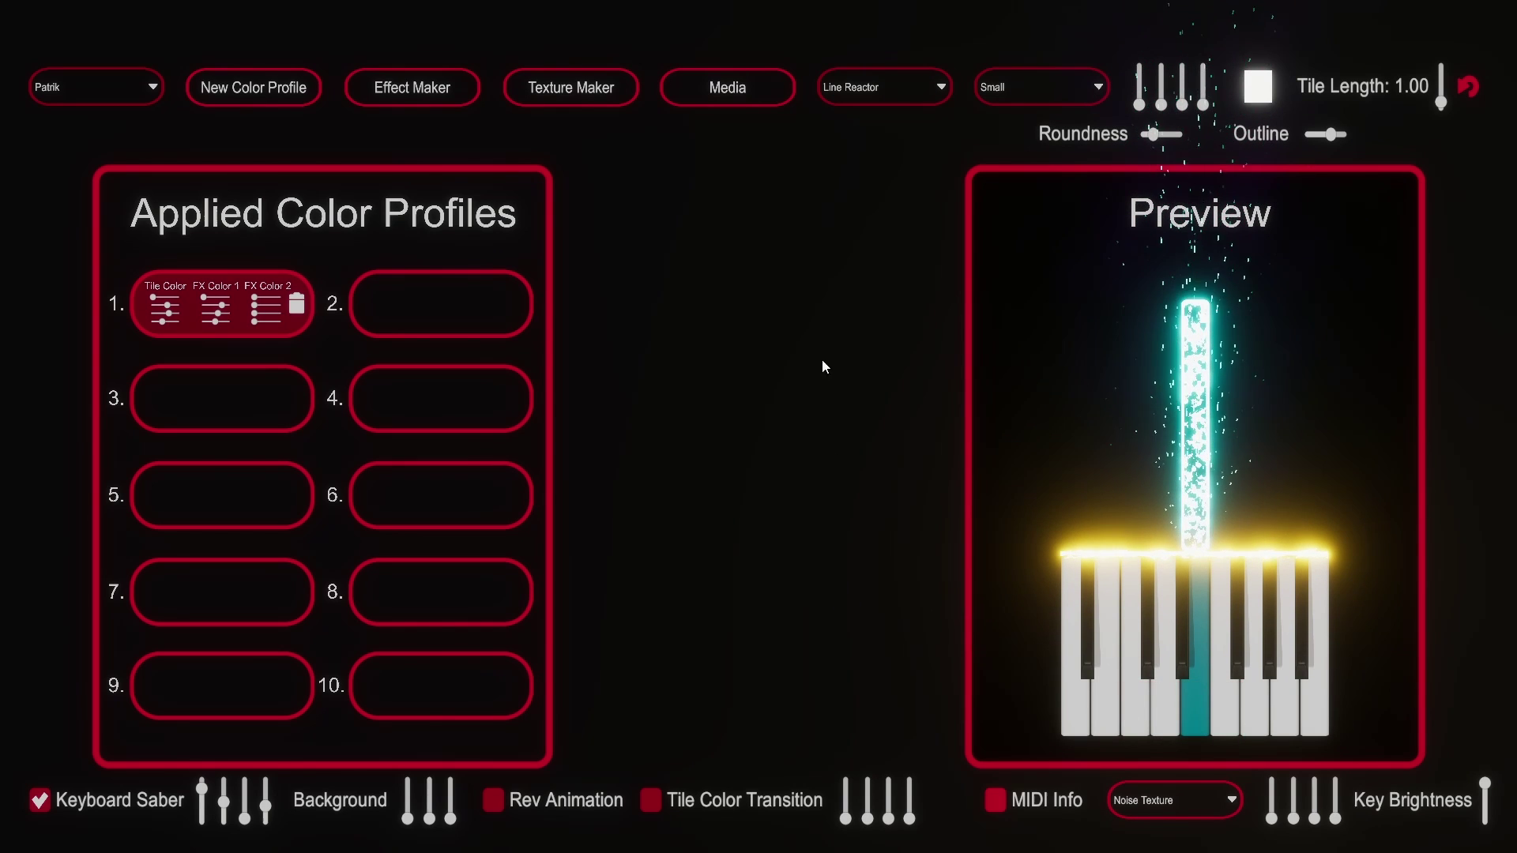
{"action": "left_click", "coordinate": [725, 89]}
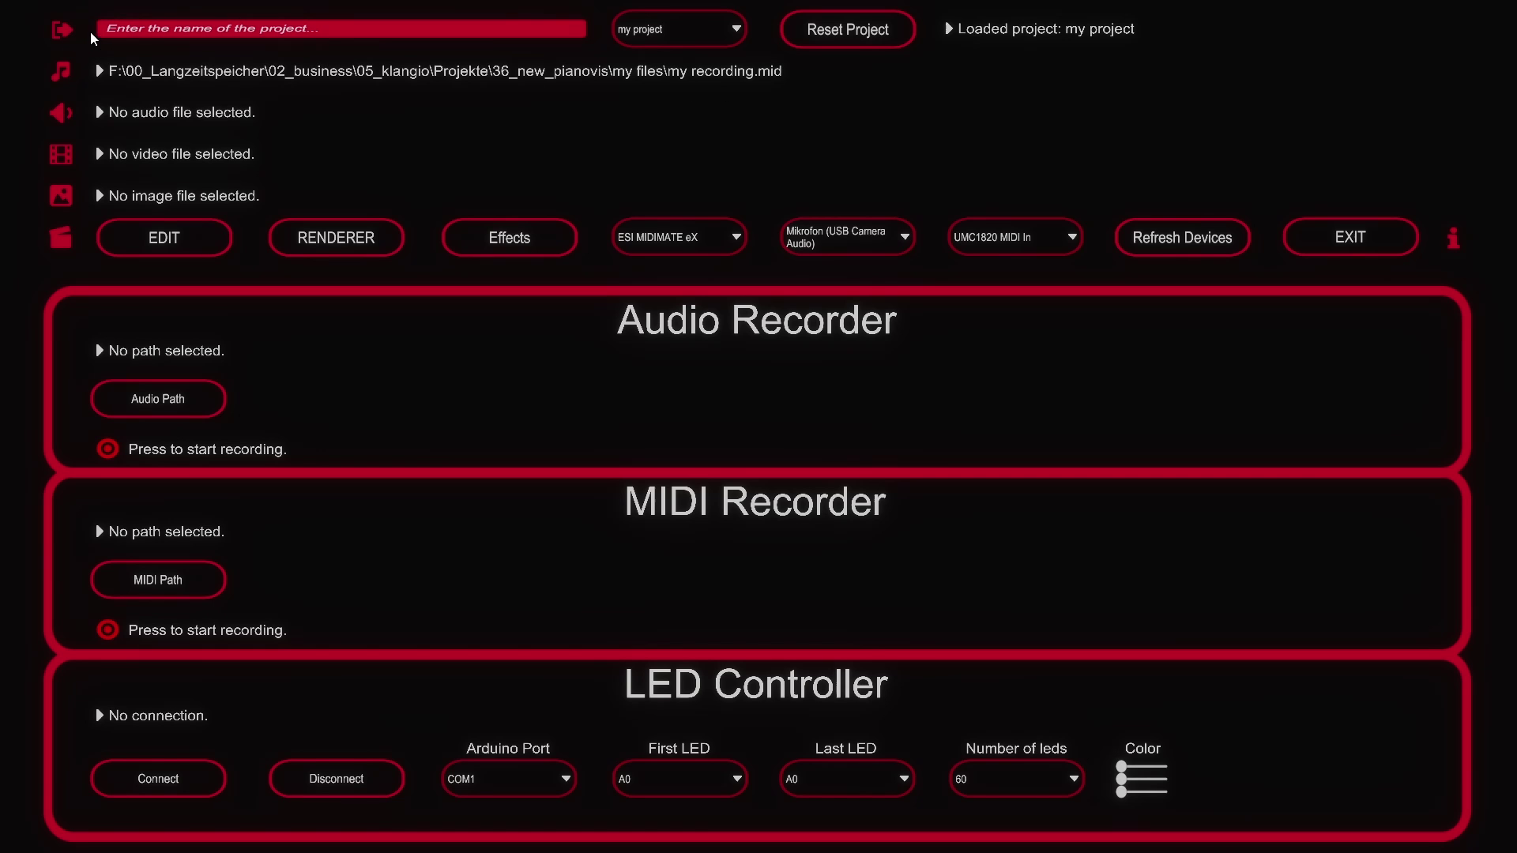
Step: Preview the MIDI playback with Use fog and Use hit effect ticked, then exit to the main screen
{"action": "left_click", "coordinate": [161, 247]}
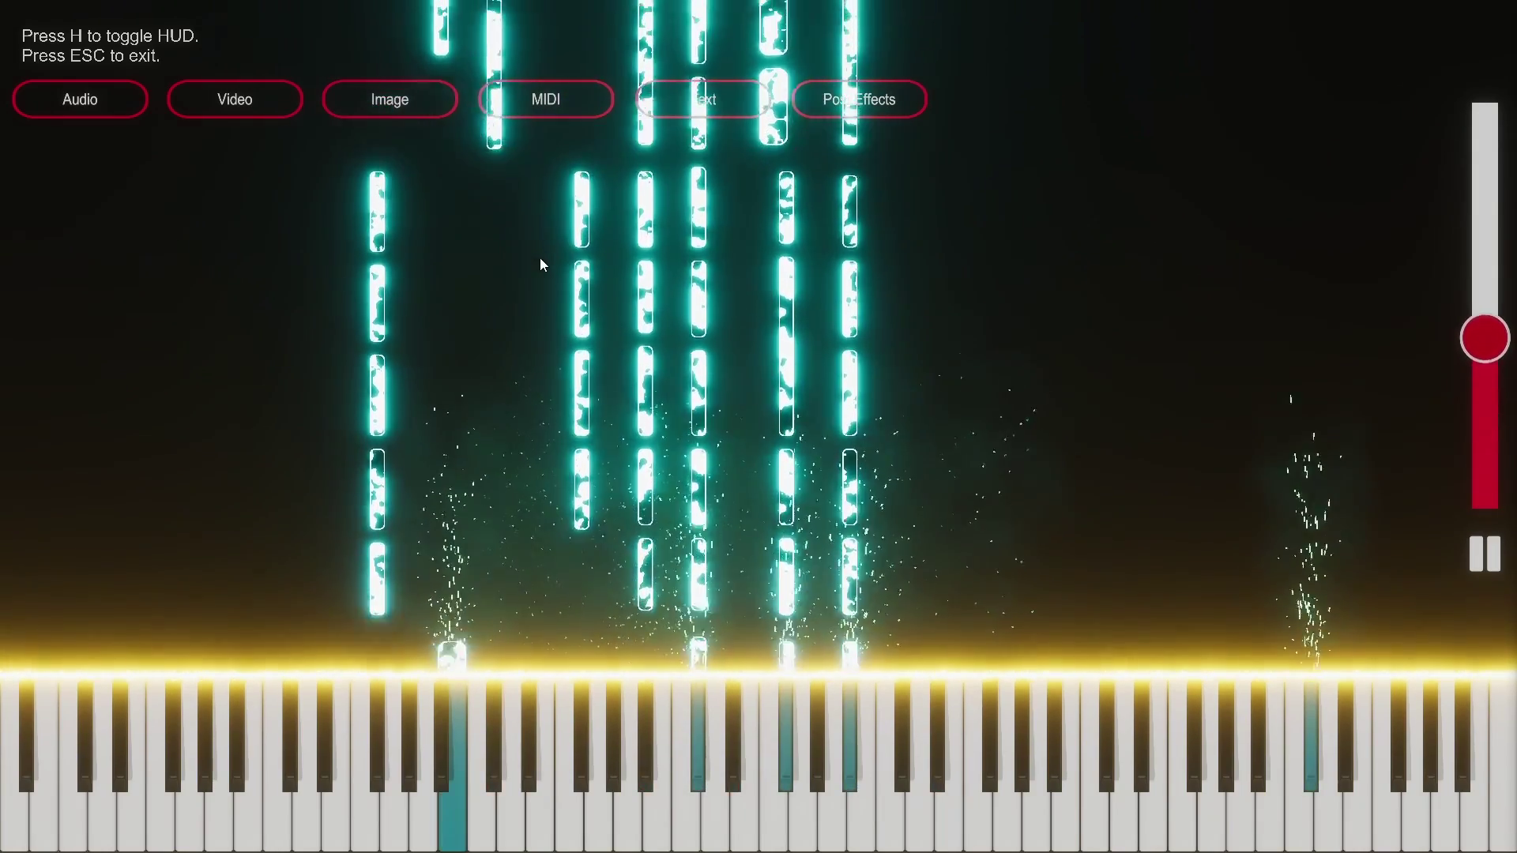
{"action": "left_click", "coordinate": [575, 107]}
{"action": "left_click", "coordinate": [371, 162]}
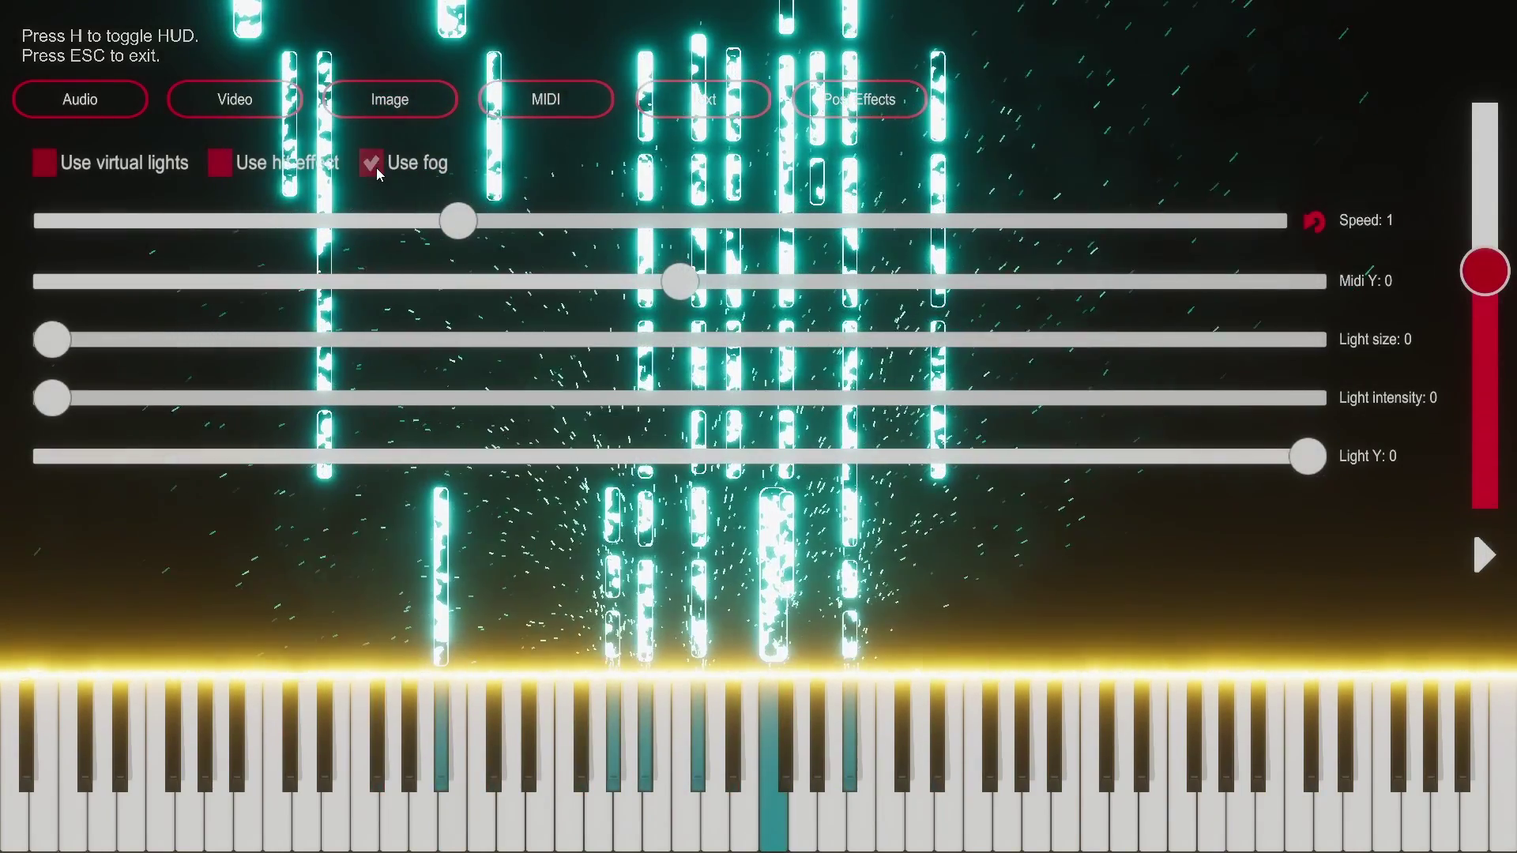
{"action": "left_click", "coordinate": [220, 164]}
{"action": "left_click", "coordinate": [552, 103]}
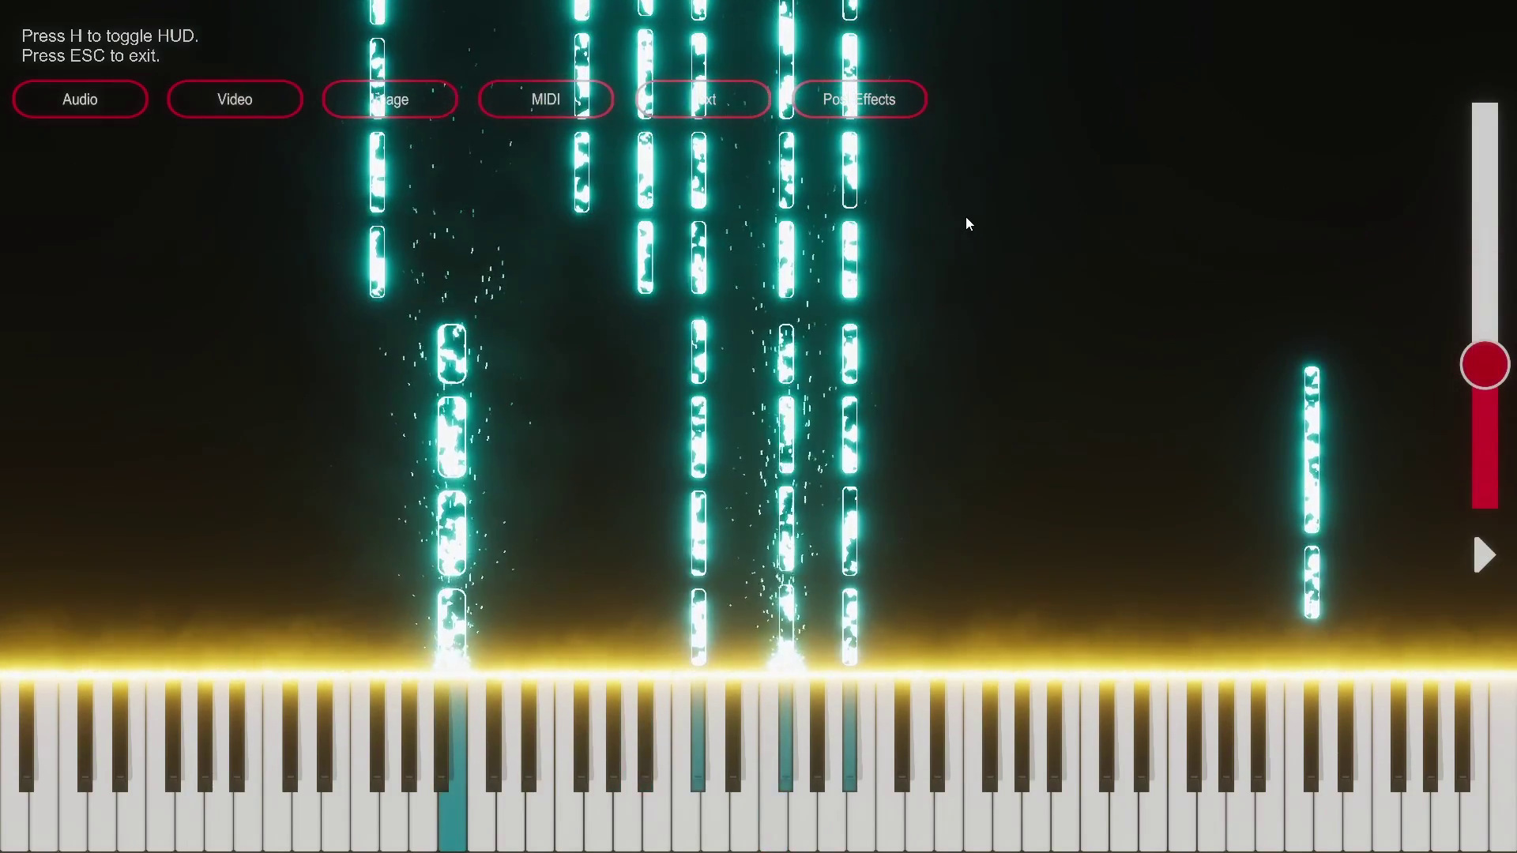
{"action": "key", "text": "Escape"}
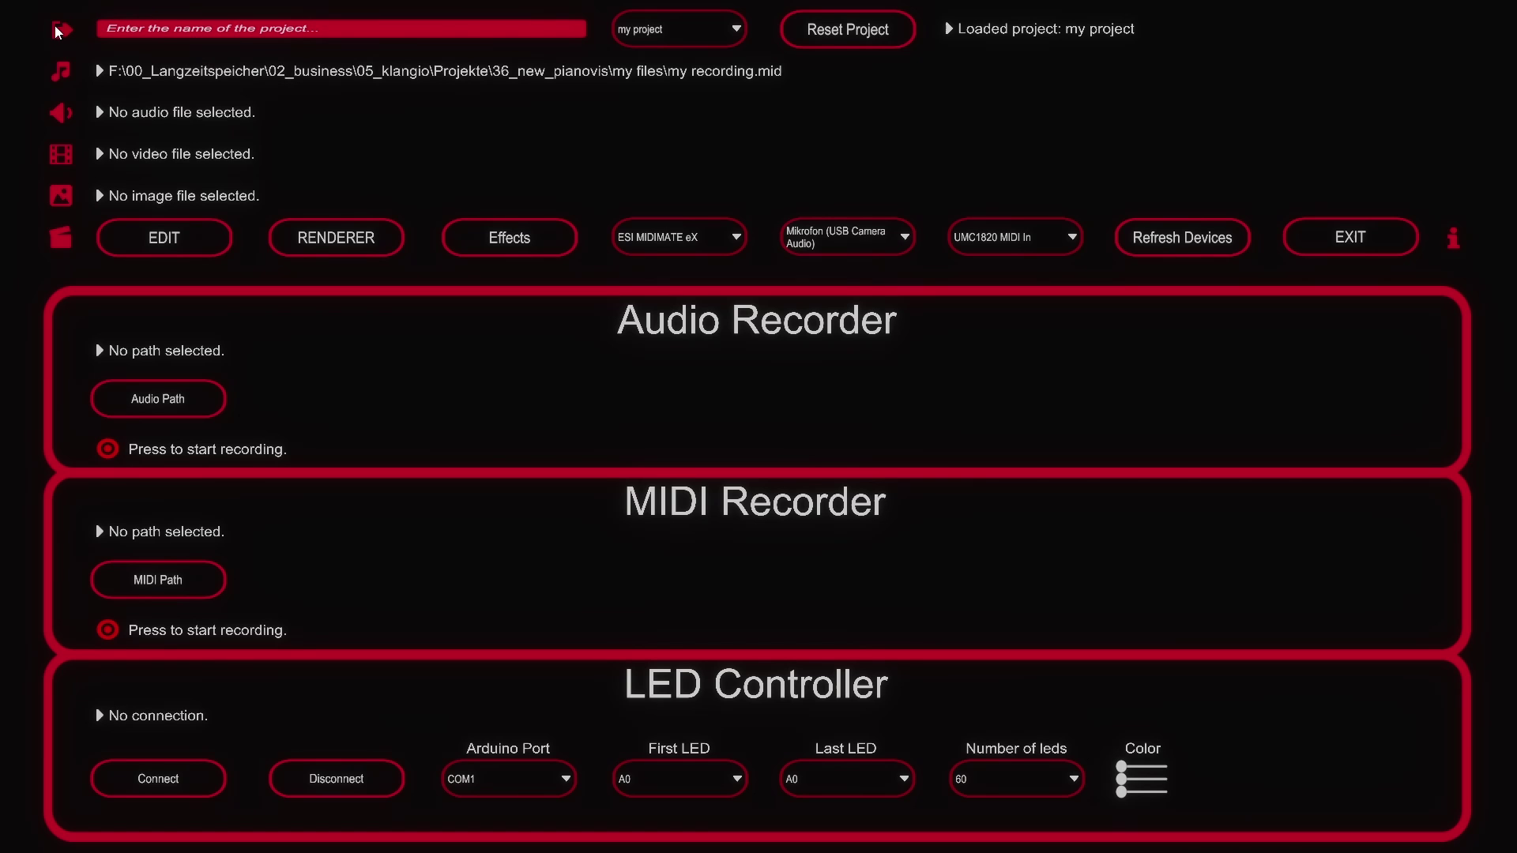
Step: Set the render output folder to my files
{"action": "left_click", "coordinate": [356, 240]}
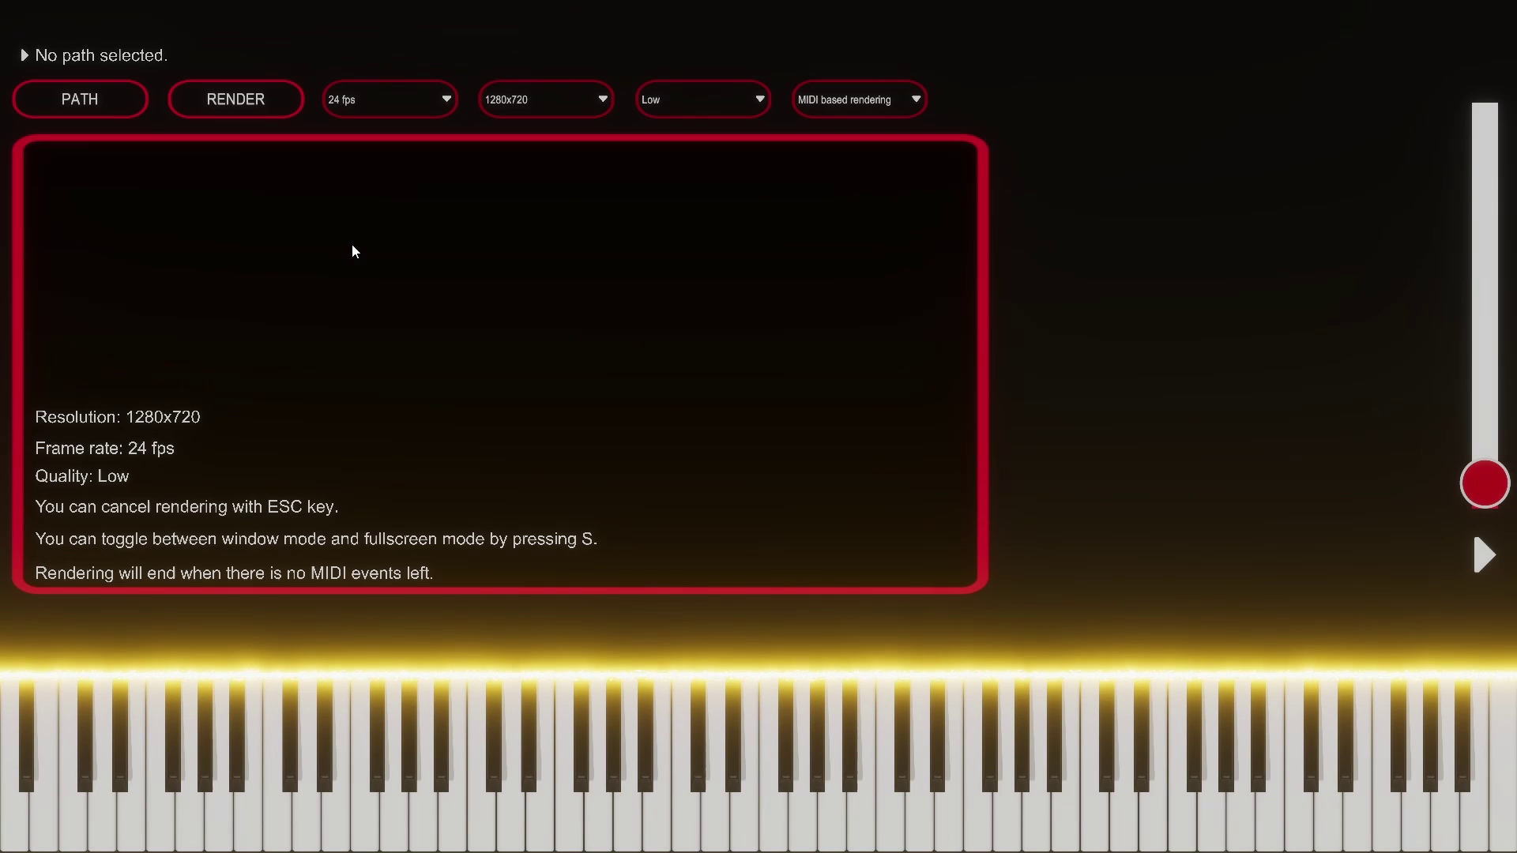
{"action": "left_click", "coordinate": [123, 107]}
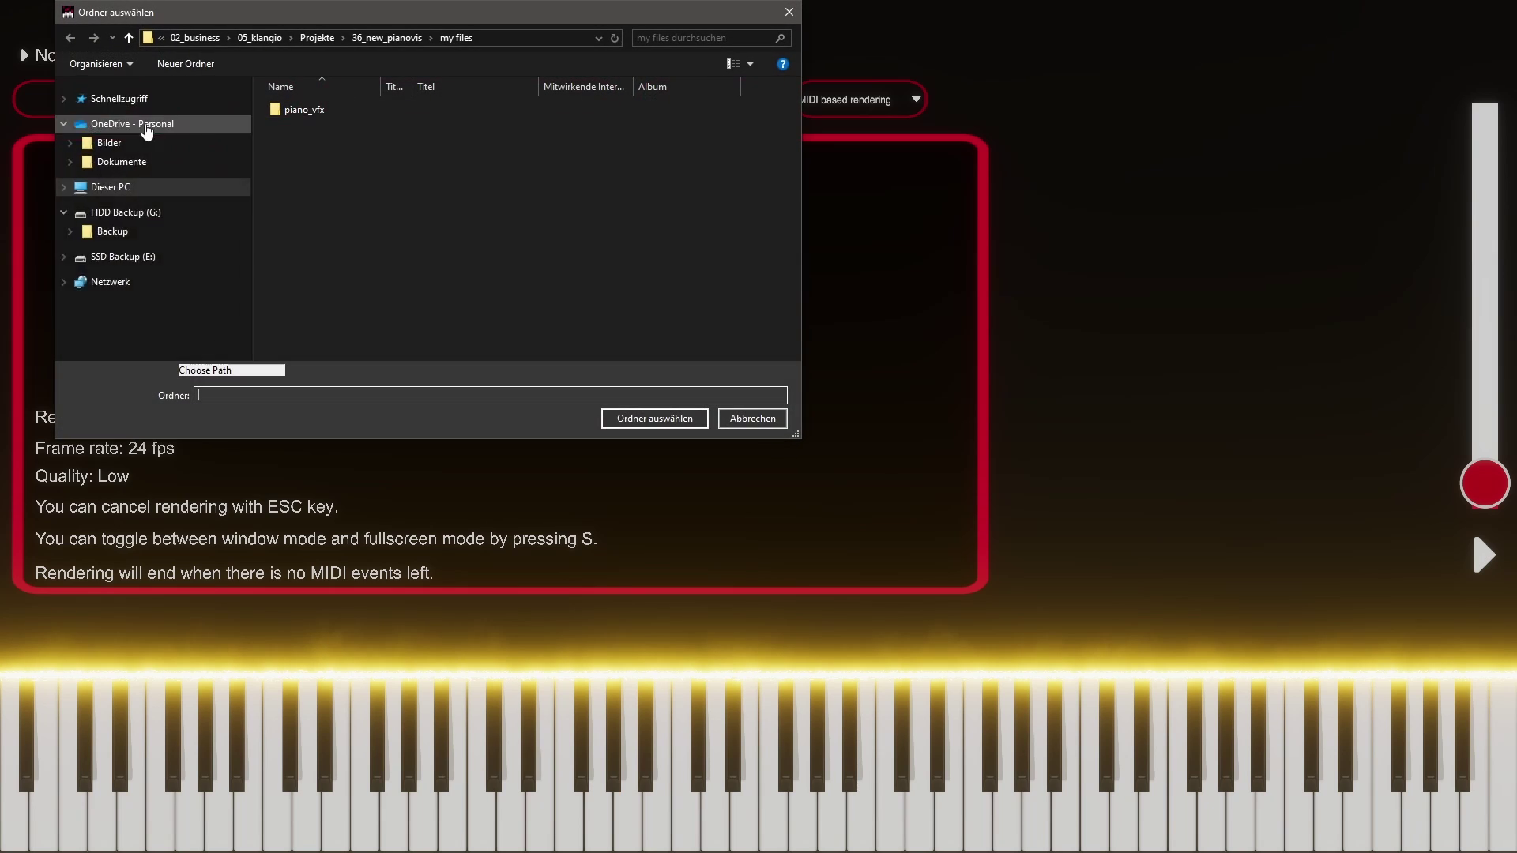
{"action": "left_click", "coordinate": [637, 417]}
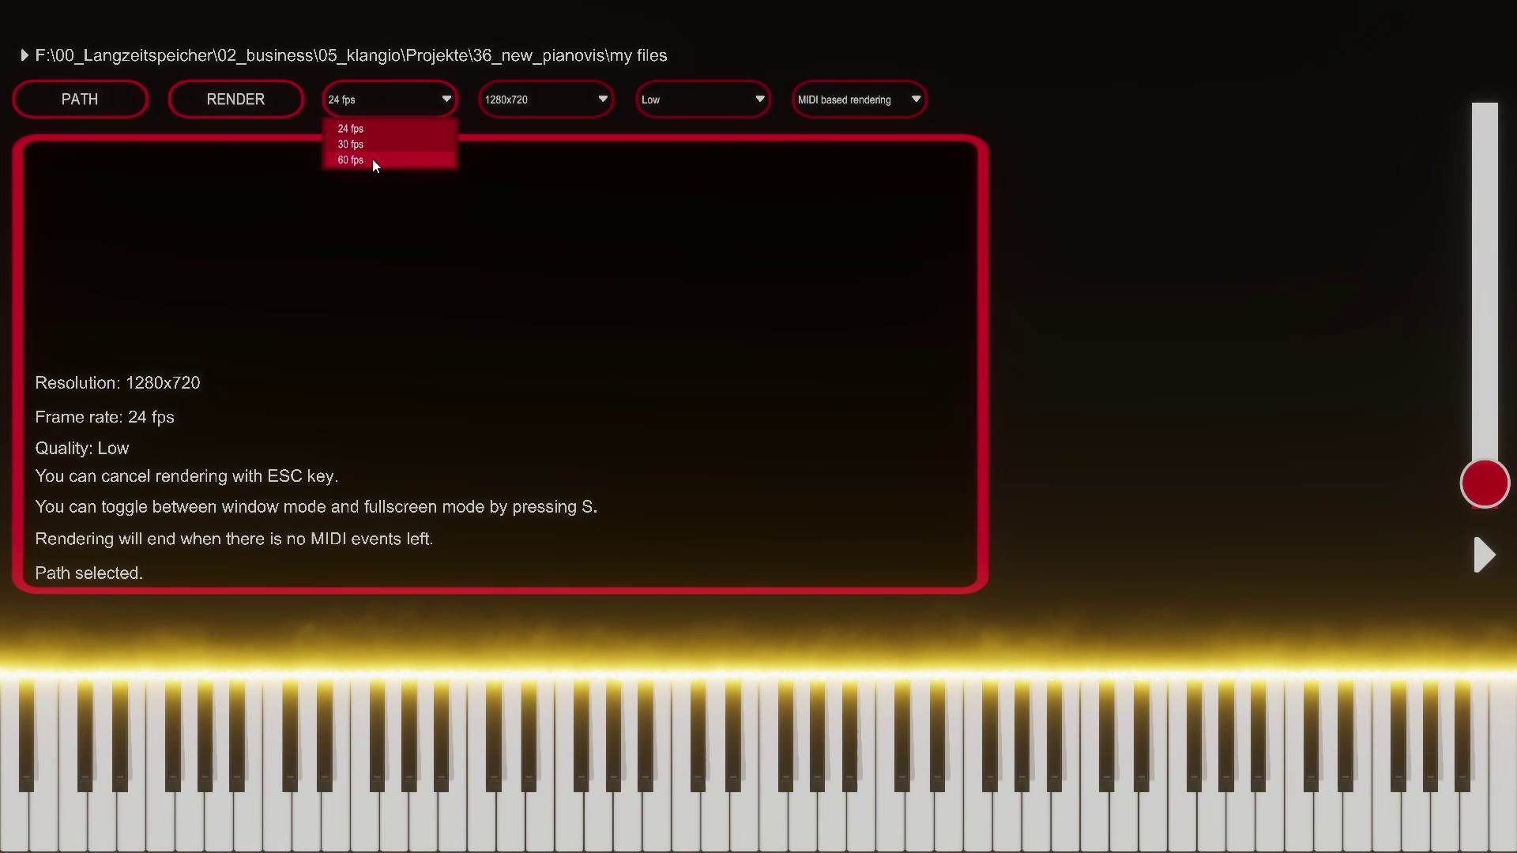
Step: Choose 60 fps, 1920x1080 and Very High quality, then start rendering
{"action": "left_click", "coordinate": [372, 159]}
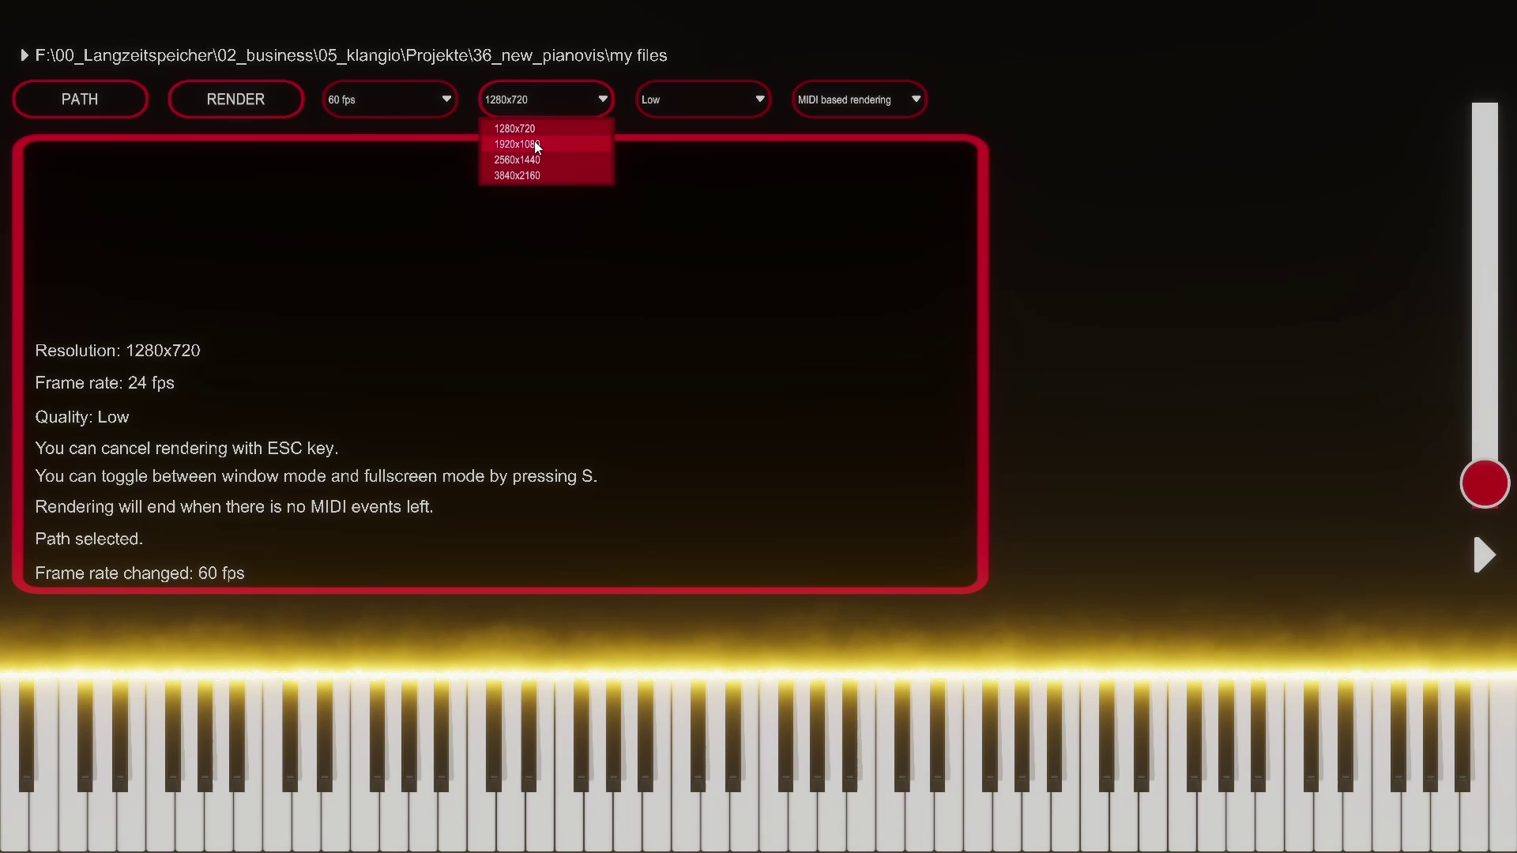
{"action": "left_click", "coordinate": [534, 142]}
{"action": "left_click", "coordinate": [703, 103]}
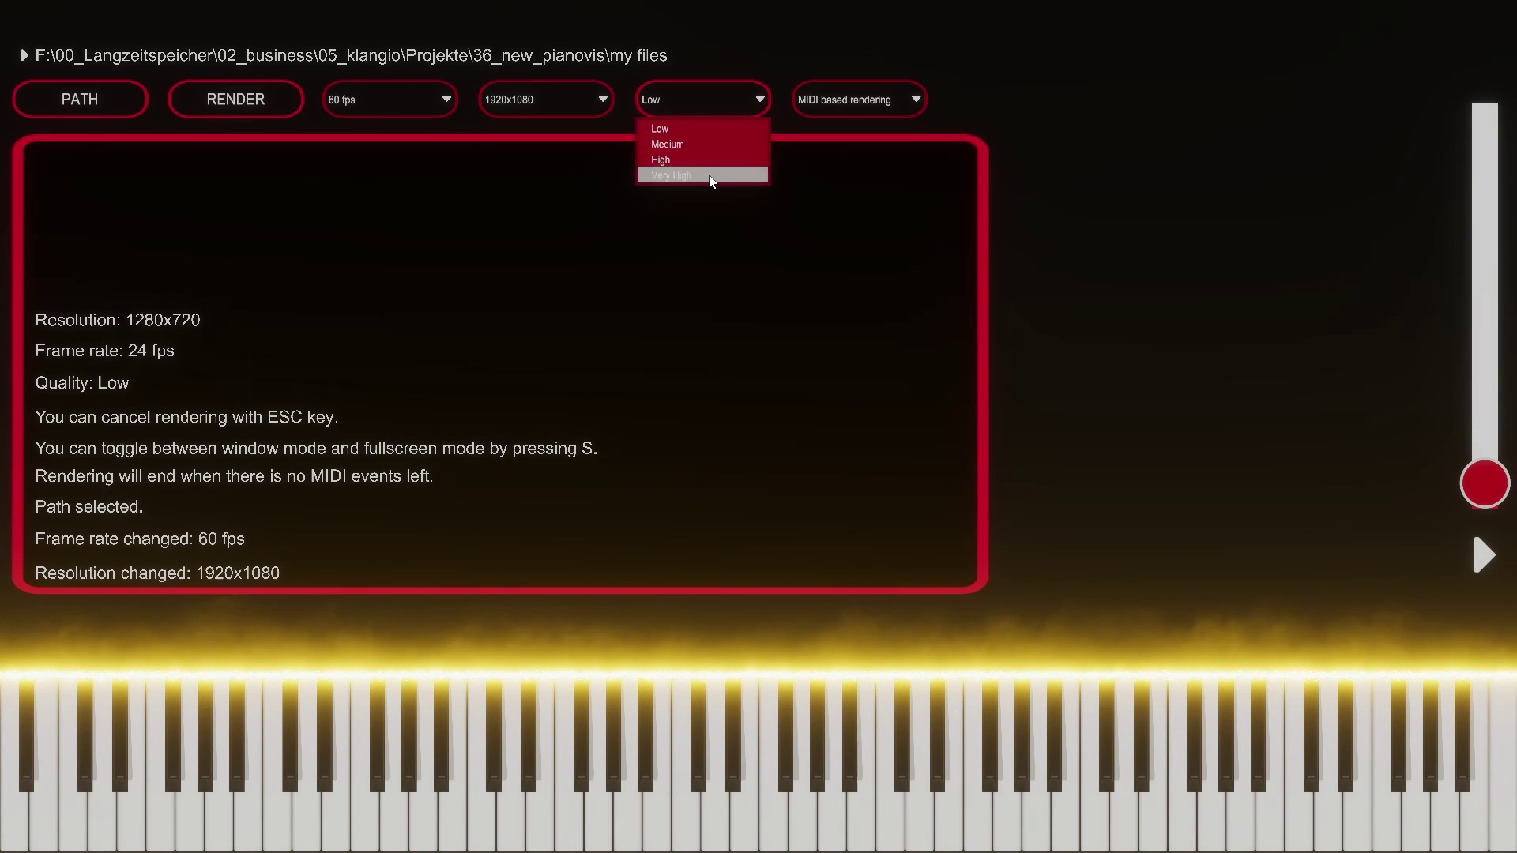
{"action": "left_click", "coordinate": [708, 176]}
{"action": "left_click", "coordinate": [241, 108]}
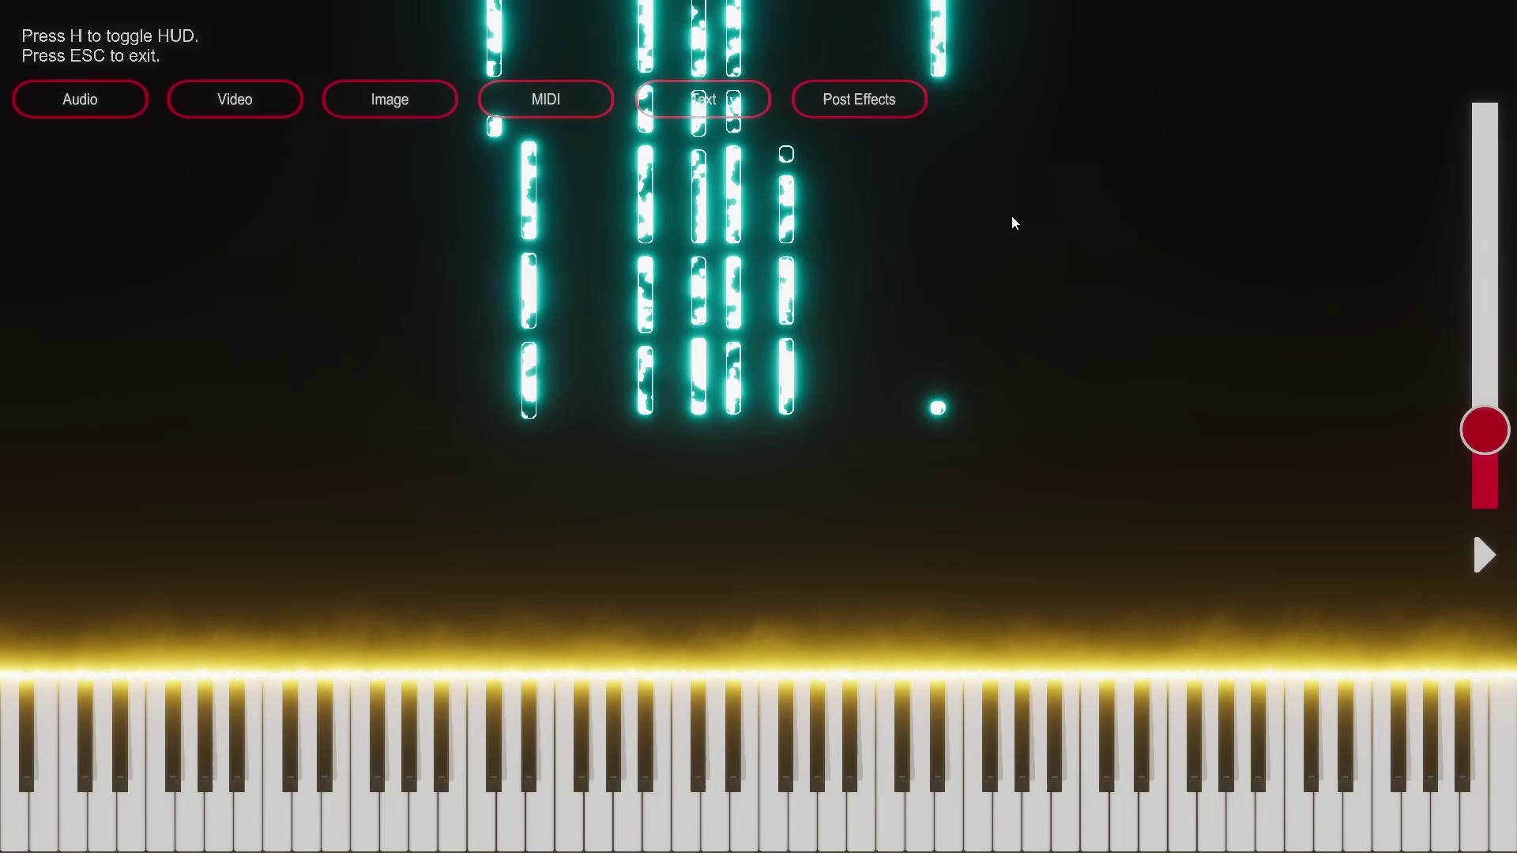
Step: Stop the render, leave fullscreen with Alt+Enter and close Piano VFX
{"action": "key", "text": "Escape"}
{"action": "key", "text": "alt+Return"}
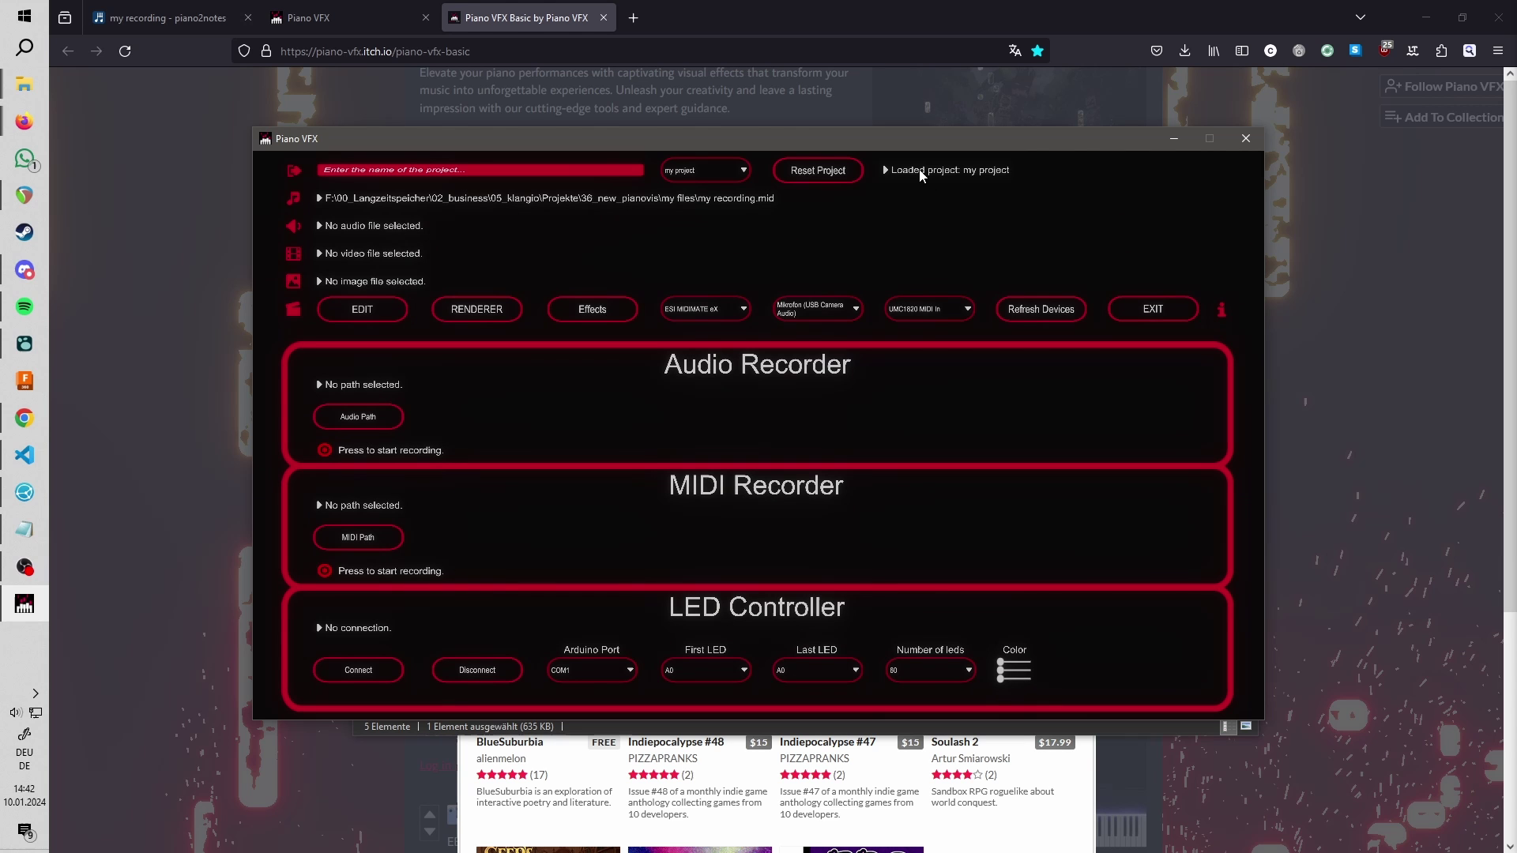
{"action": "left_click", "coordinate": [1246, 139]}
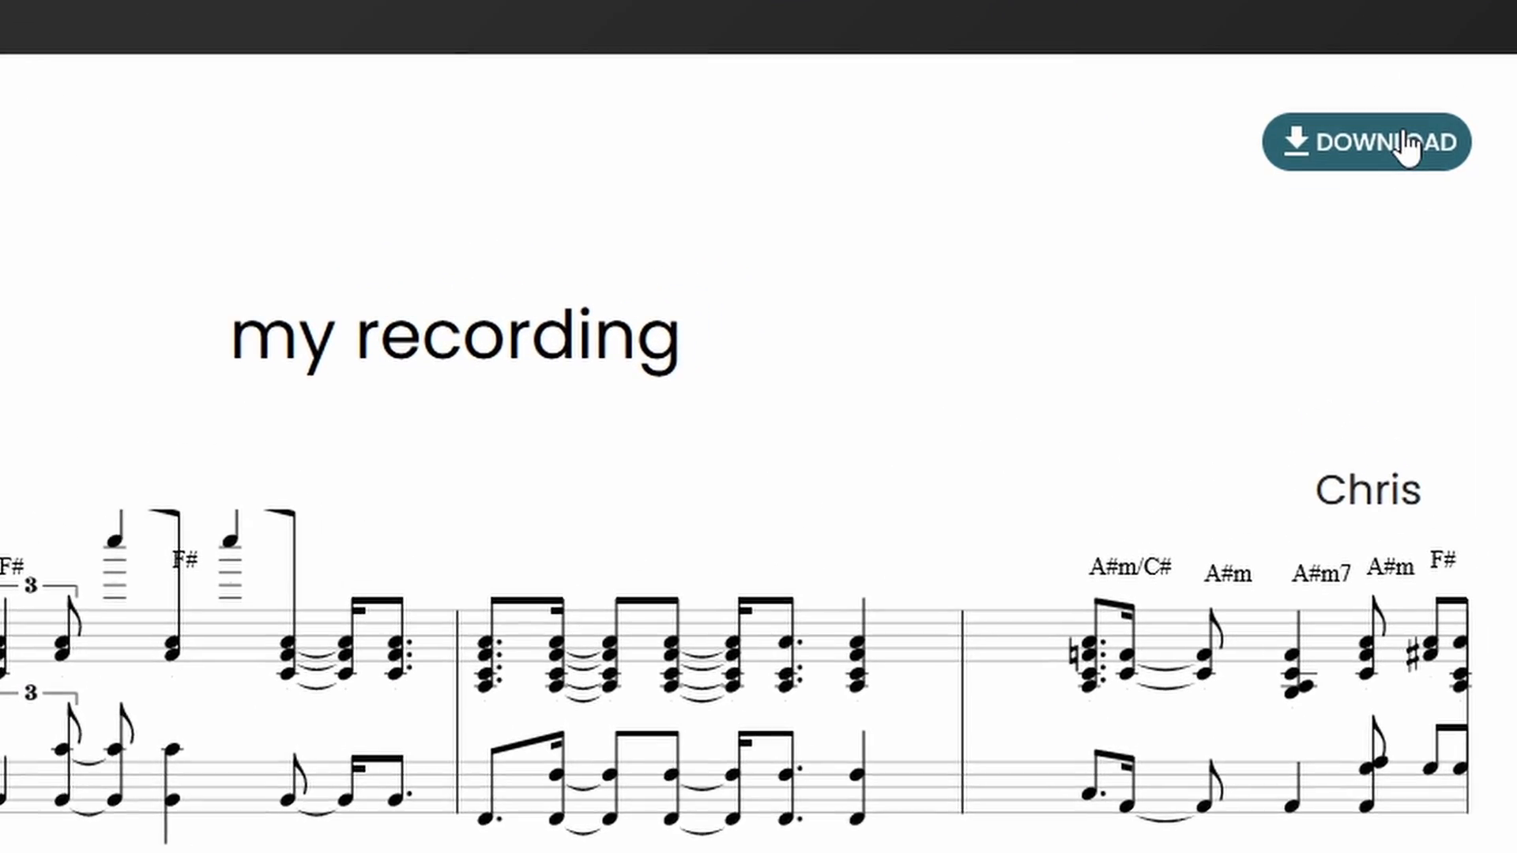
Step: Show the PDF, MIDI, unquantized MIDI and MusicXML export options for my recording
{"action": "left_click", "coordinate": [1407, 146]}
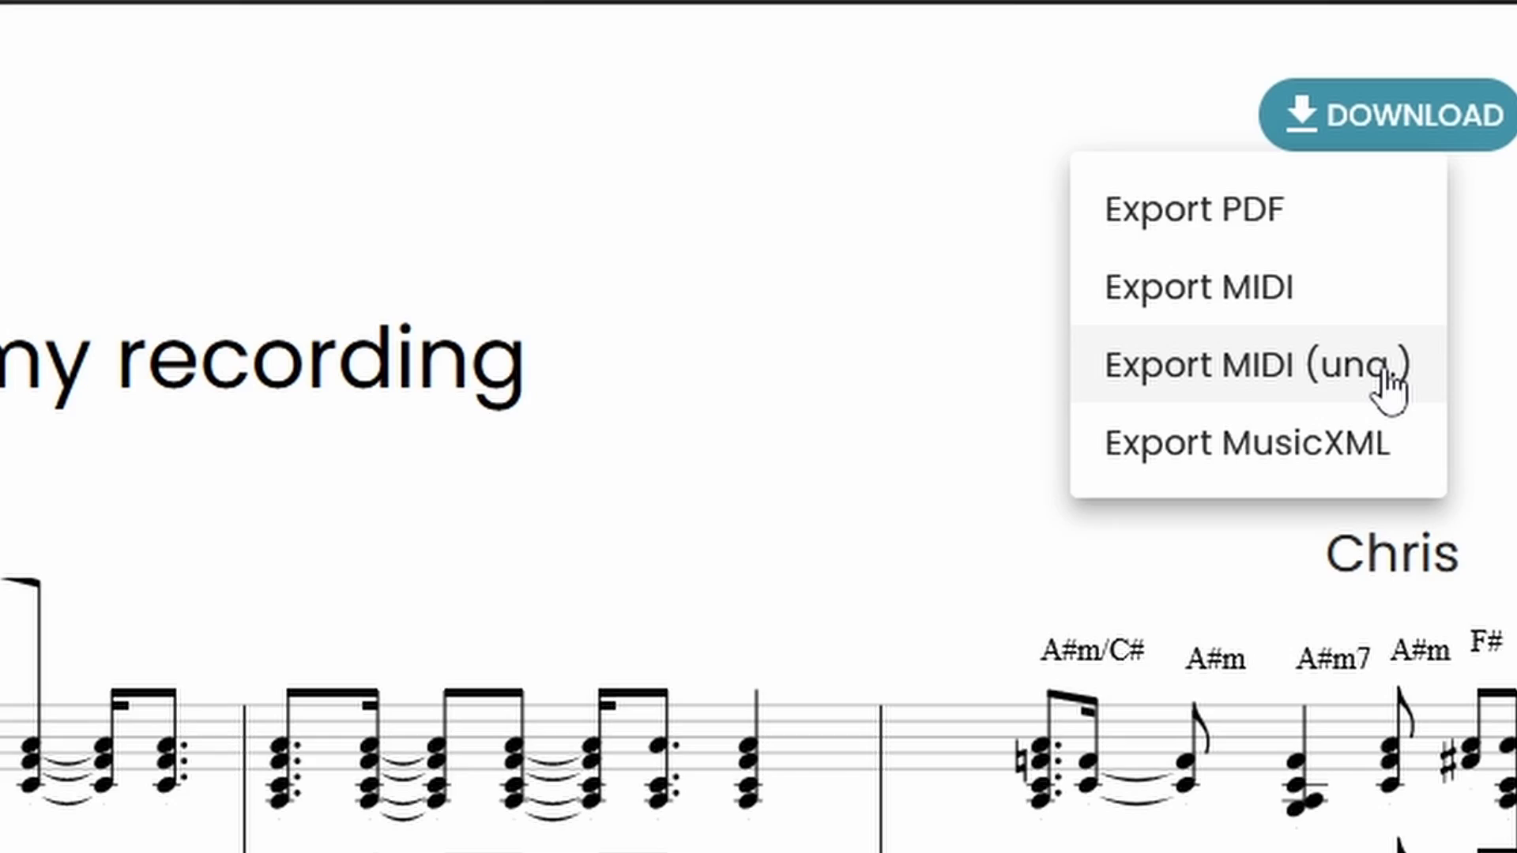